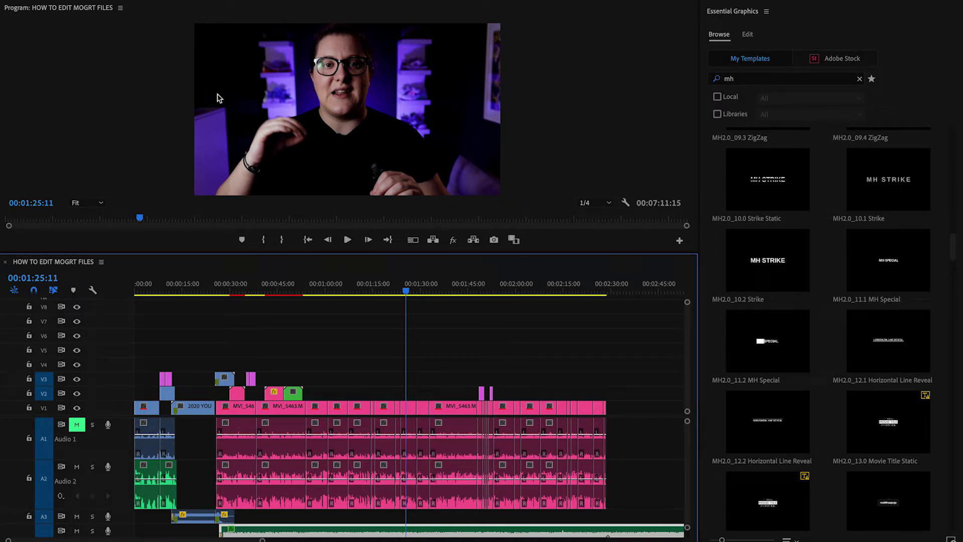
Open Essential Graphics, re-run the 'mh' search in Browse and scroll to MH2.0_14.3 IG Tag Bottom.
drag(410, 293, 426, 289)
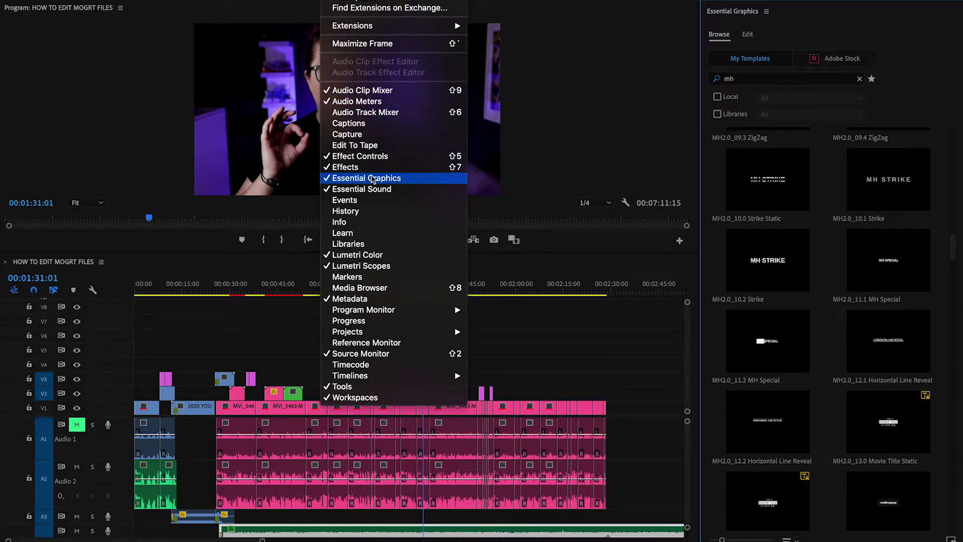
click(372, 179)
click(860, 78)
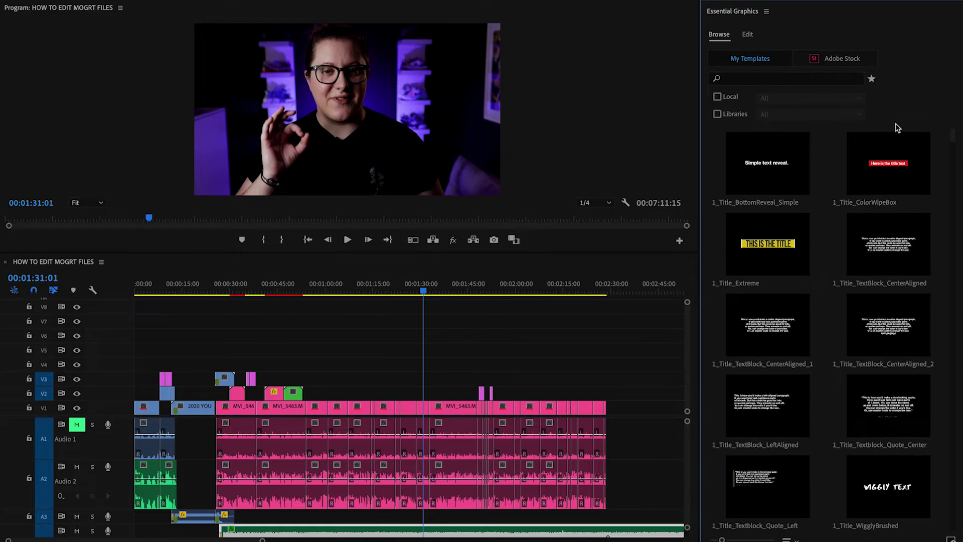
drag(955, 139, 890, 108)
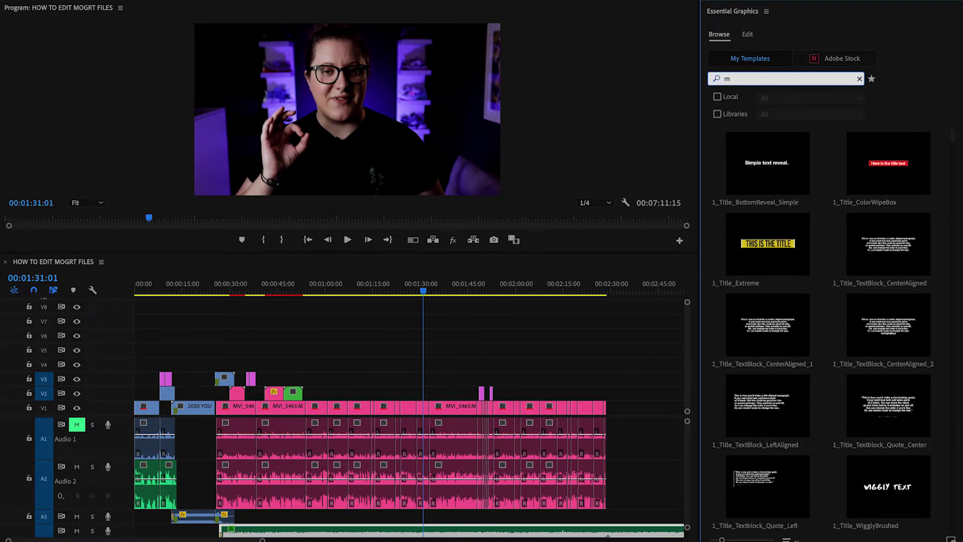
drag(954, 138, 946, 276)
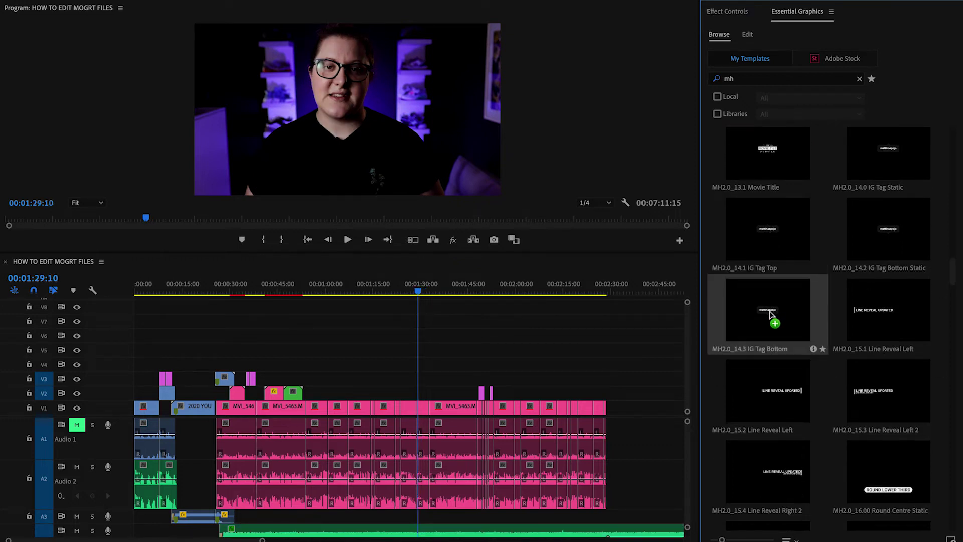
Place the IG Tag Bottom template on V2 above the camera clip and preview its animation.
drag(771, 311, 442, 390)
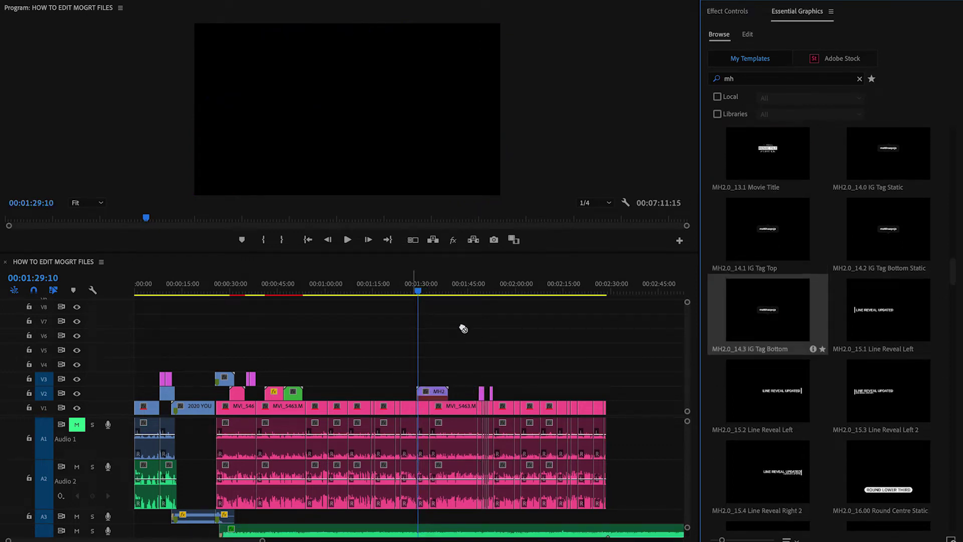
drag(468, 345, 451, 373)
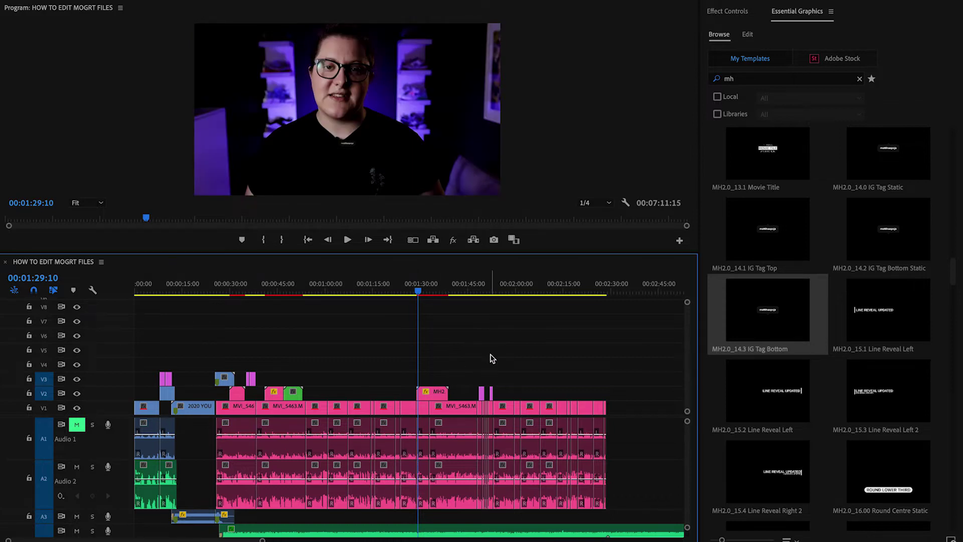
click(434, 396)
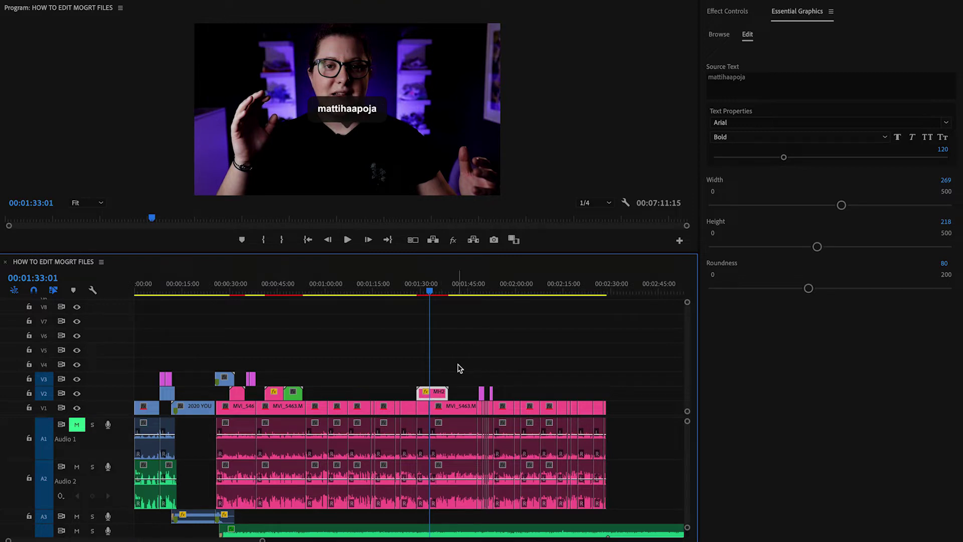
key(Up)
key(space)
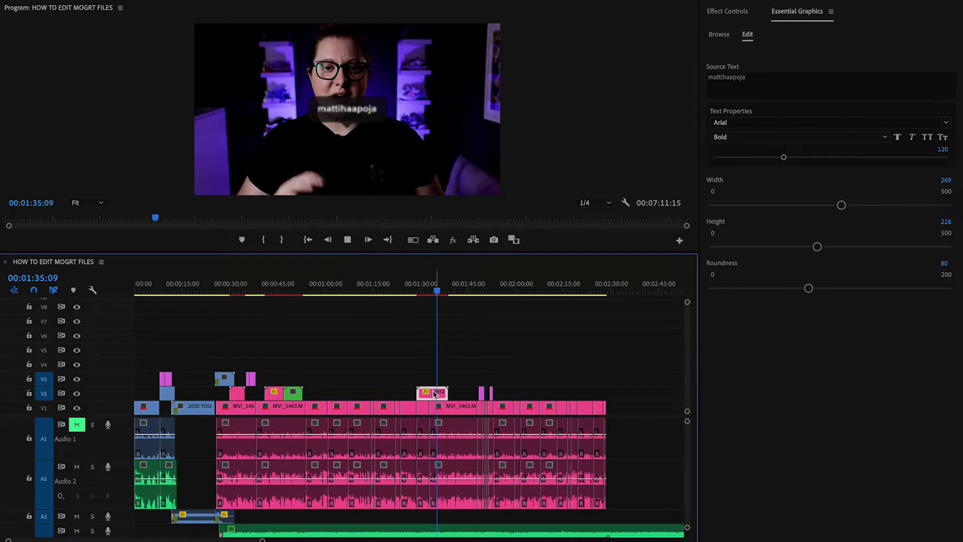
key(space)
Replace the title's Source Text with the creator's full name.
click(720, 35)
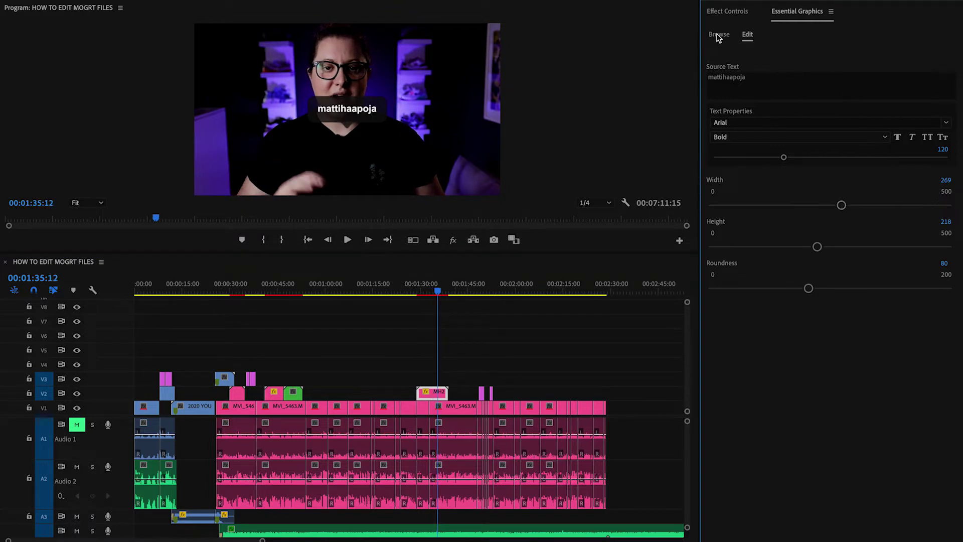
click(748, 35)
click(767, 93)
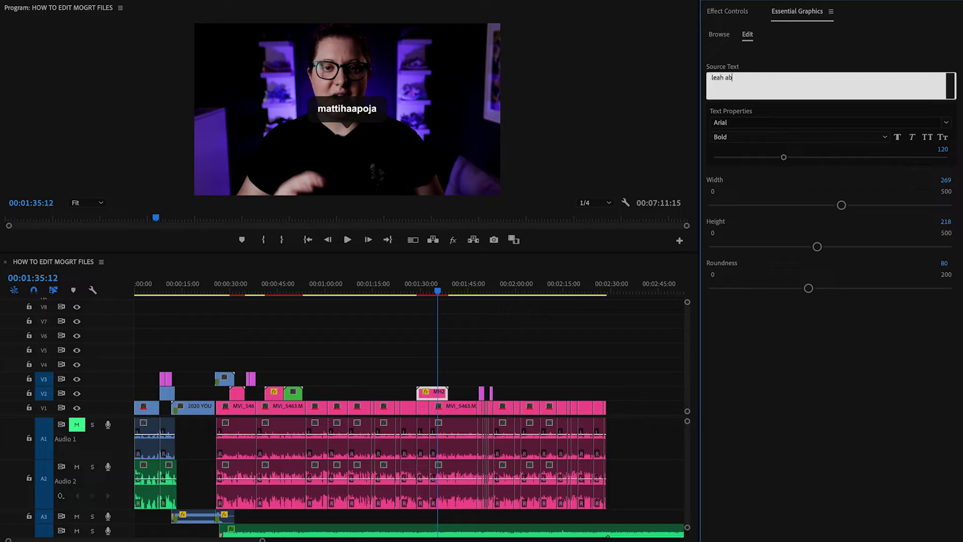
click(810, 62)
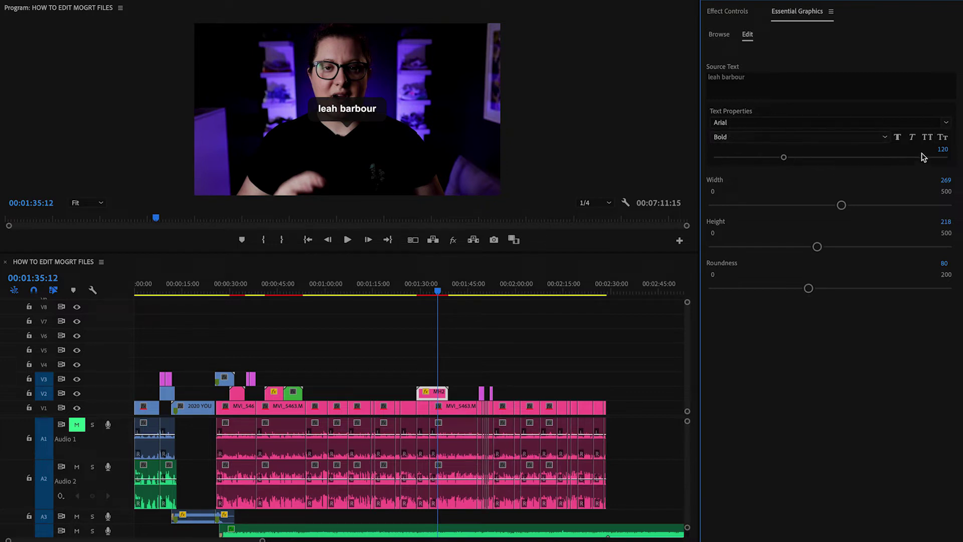
Resize the title box to width 290 and height 236, re-entering the creator's name.
mouse_move(841, 205)
mouse_down()
mouse_move(860, 206)
mouse_move(767, 210)
mouse_move(849, 204)
mouse_up()
click(766, 87)
text(lea)
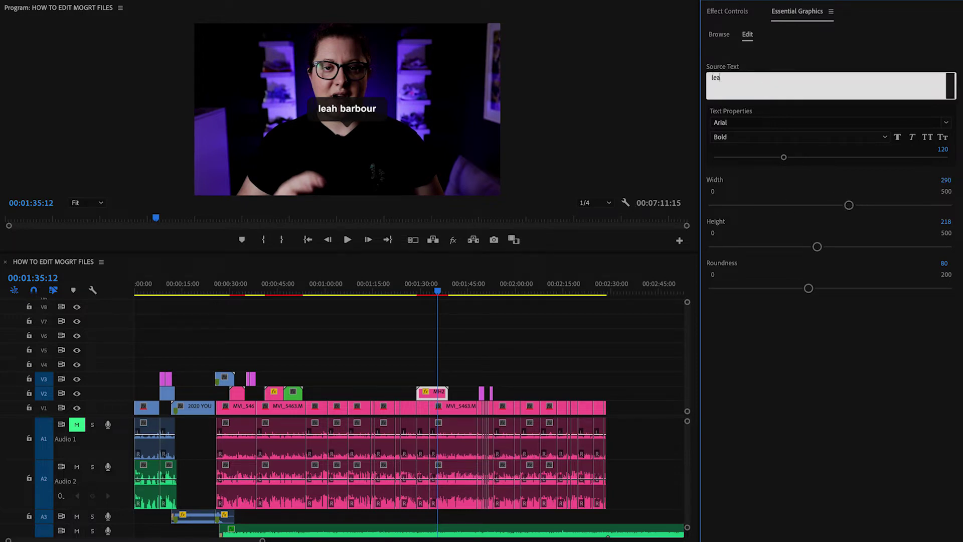
text(h)
click(785, 53)
click(776, 82)
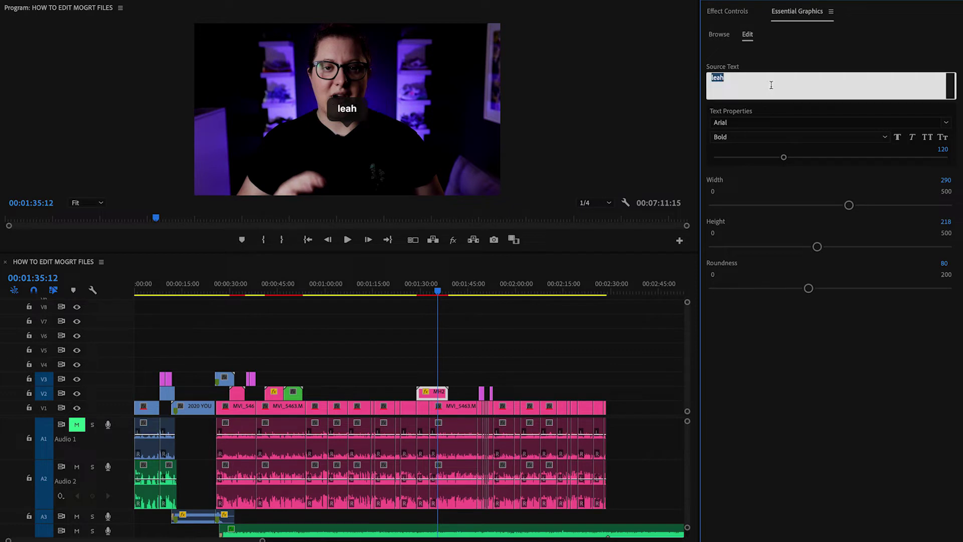
mouse_move(817, 246)
mouse_down()
mouse_move(873, 250)
mouse_move(823, 248)
mouse_up()
mouse_move(809, 288)
mouse_down()
mouse_move(870, 290)
mouse_move(692, 301)
mouse_move(809, 294)
mouse_up()
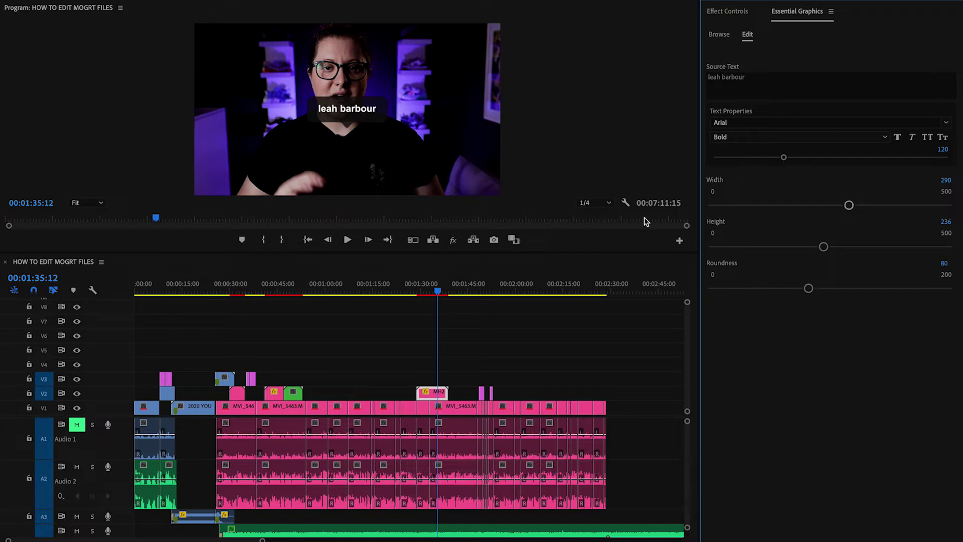
click(429, 395)
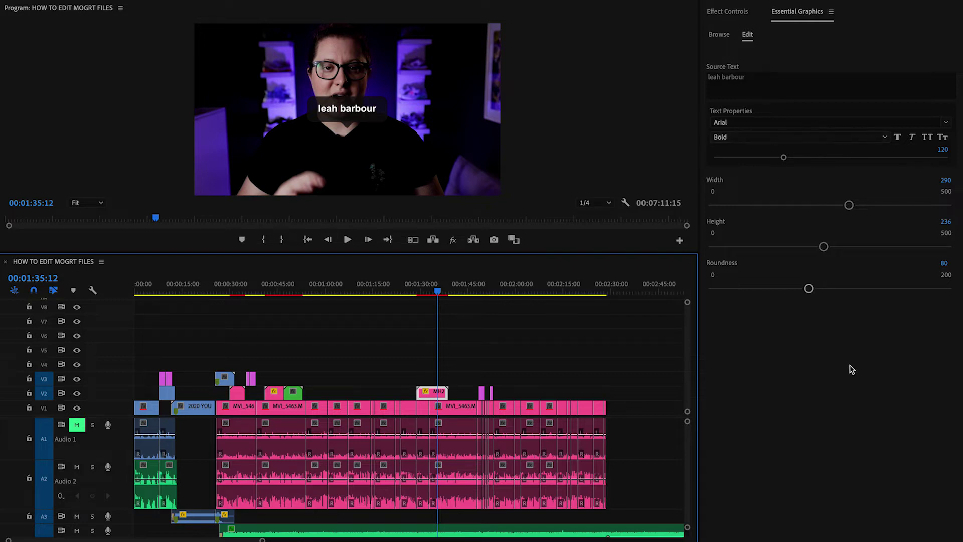
click(805, 58)
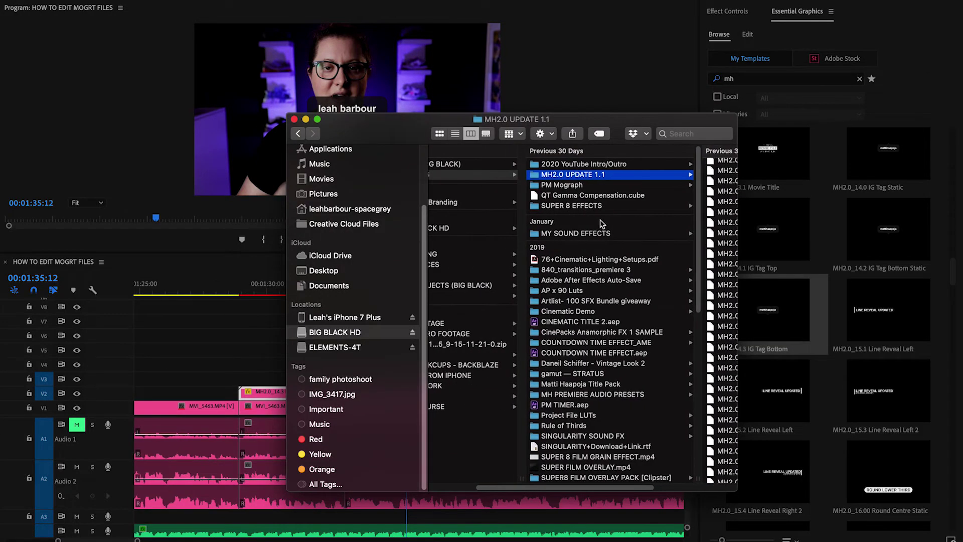
Rename the IG Tag Bottom .mogrt file to .zip and expand it.
scroll(607, 223, right, 5)
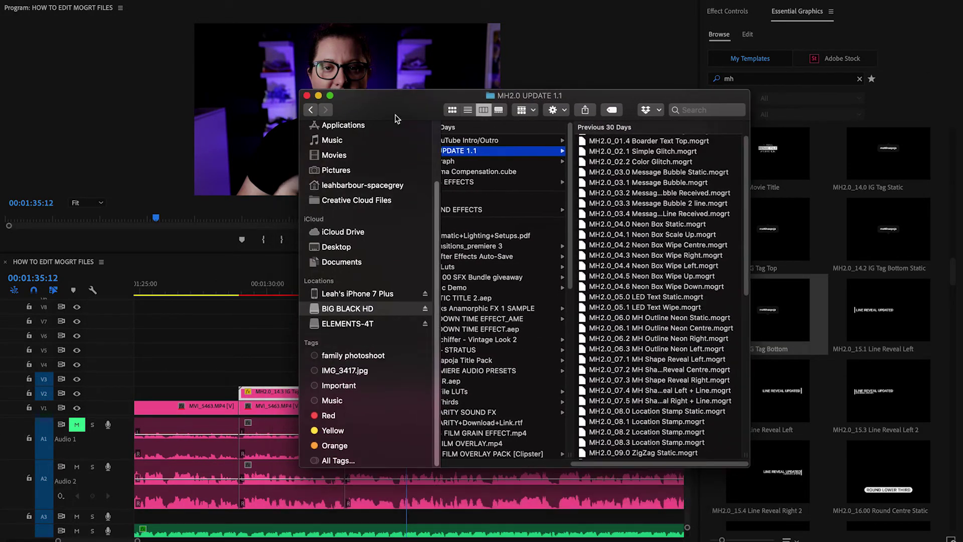
scroll(627, 251, down, 10)
click(593, 277)
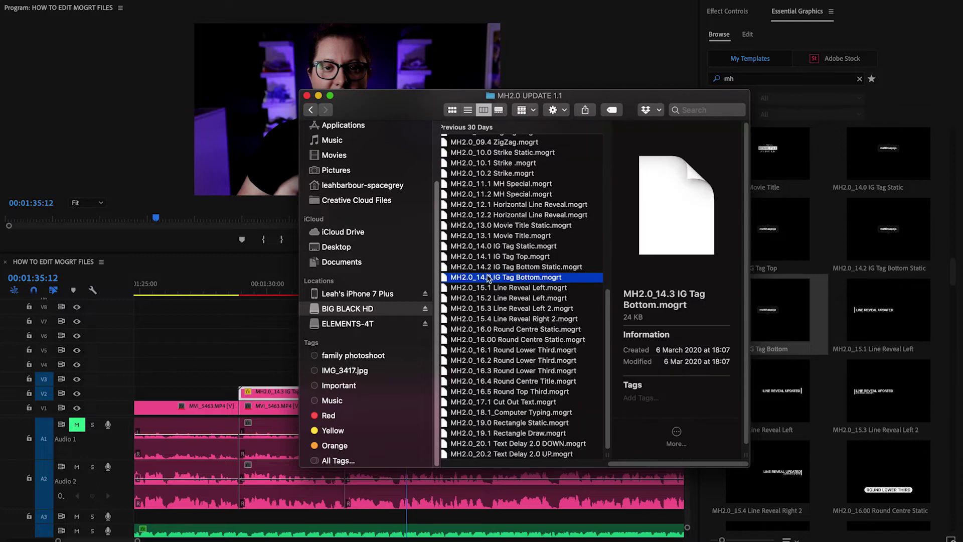
click(535, 278)
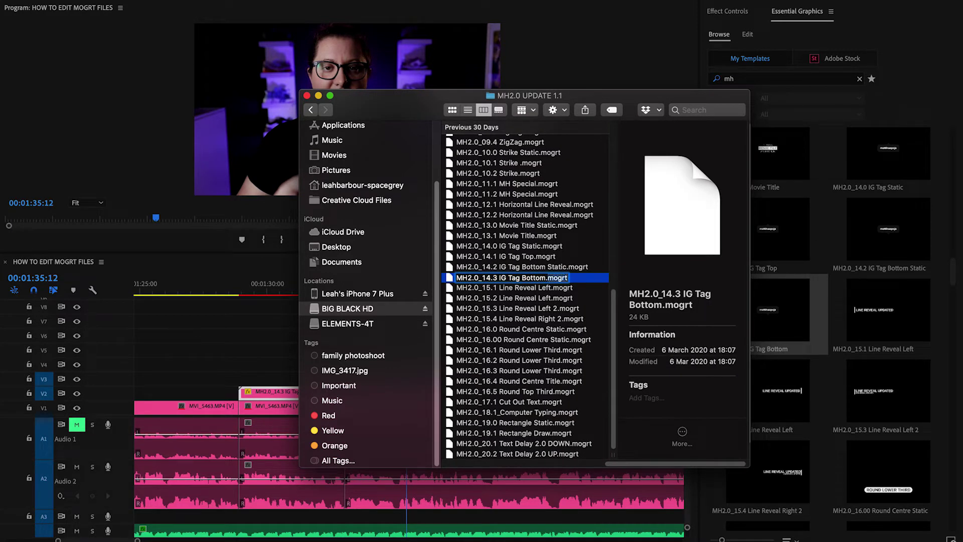
text(zip)
key(Return)
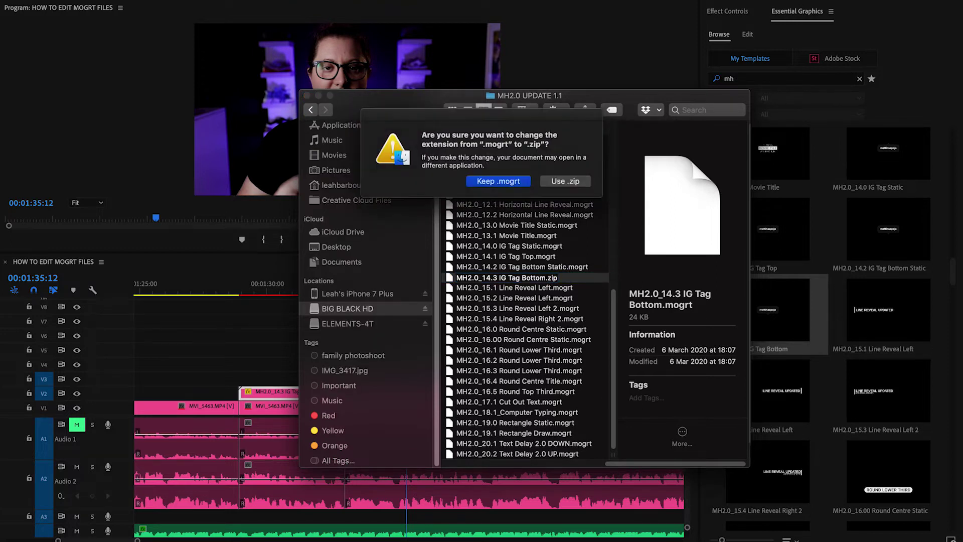
click(566, 182)
double_click(499, 278)
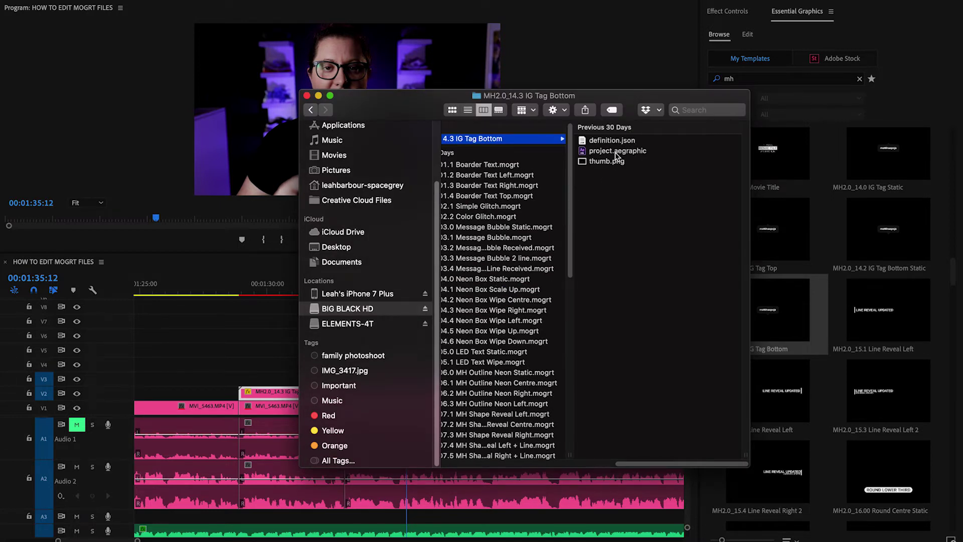
Rename project.aegraphic to project.zip, expand it and open mogrt_TEMP.aep in After Effects.
click(615, 152)
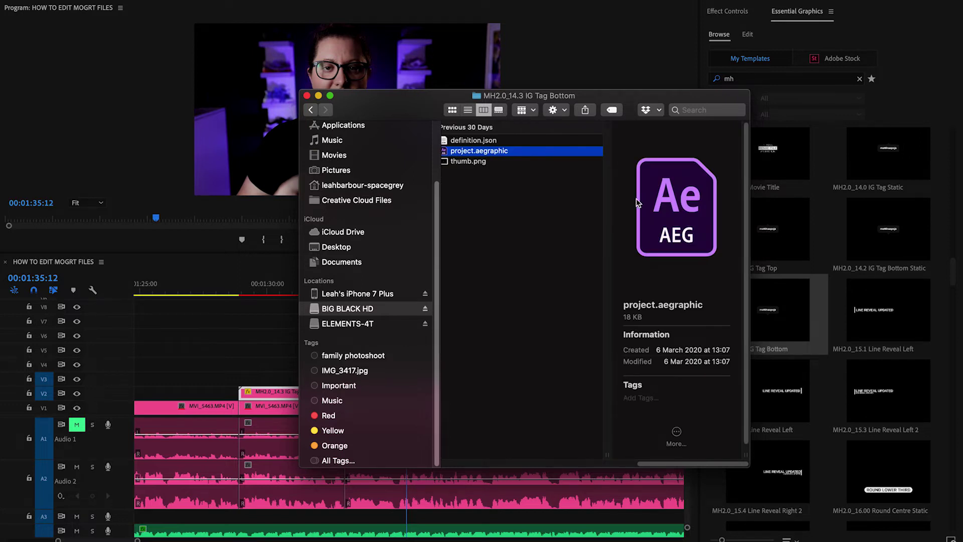
key(Return)
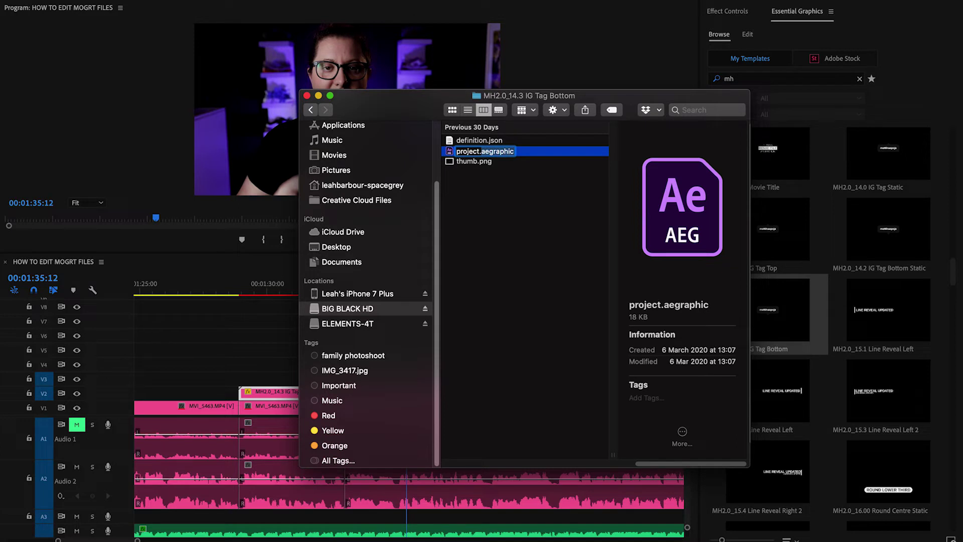
text(zip)
key(Return)
click(564, 181)
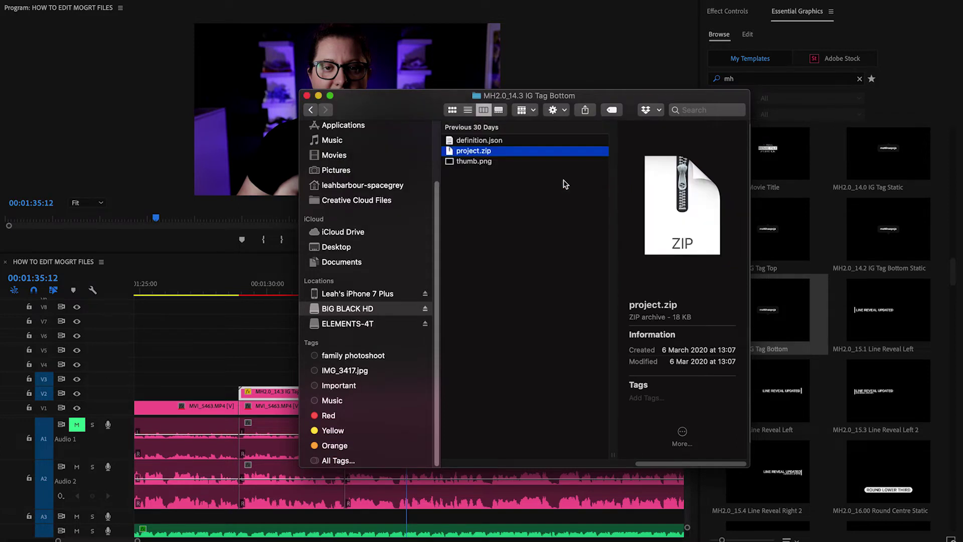
double_click(483, 151)
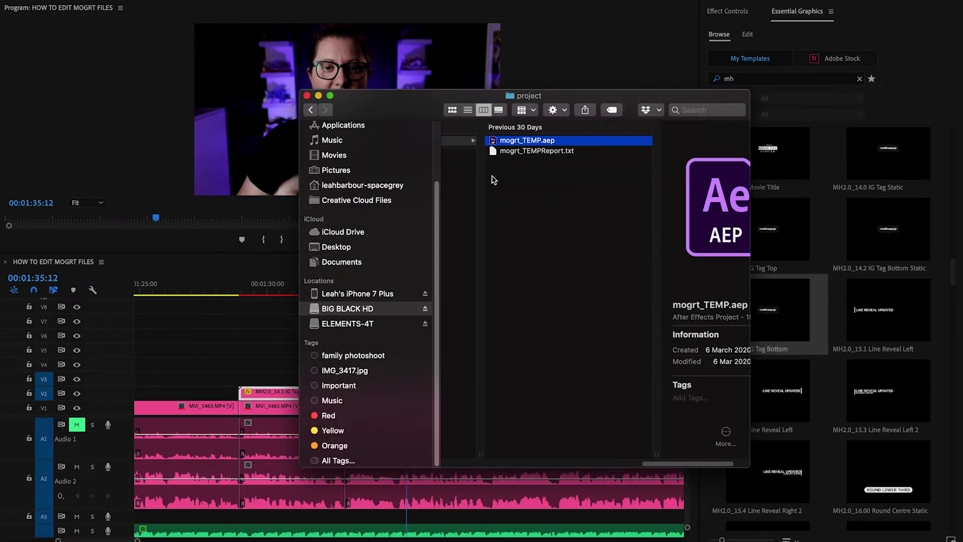
double_click(519, 142)
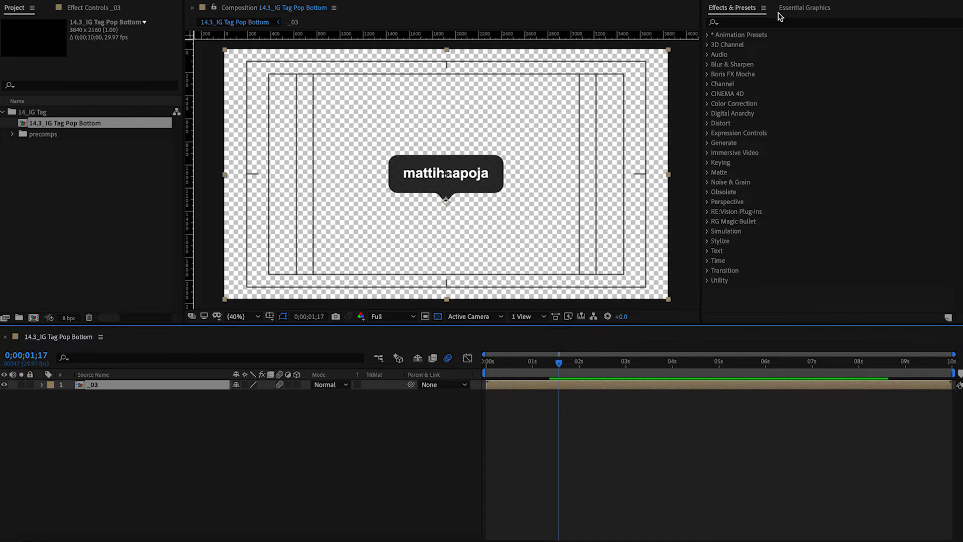
Show the tag template's Essential Graphics properties and confirm the panel is enabled in the Window menu.
click(798, 9)
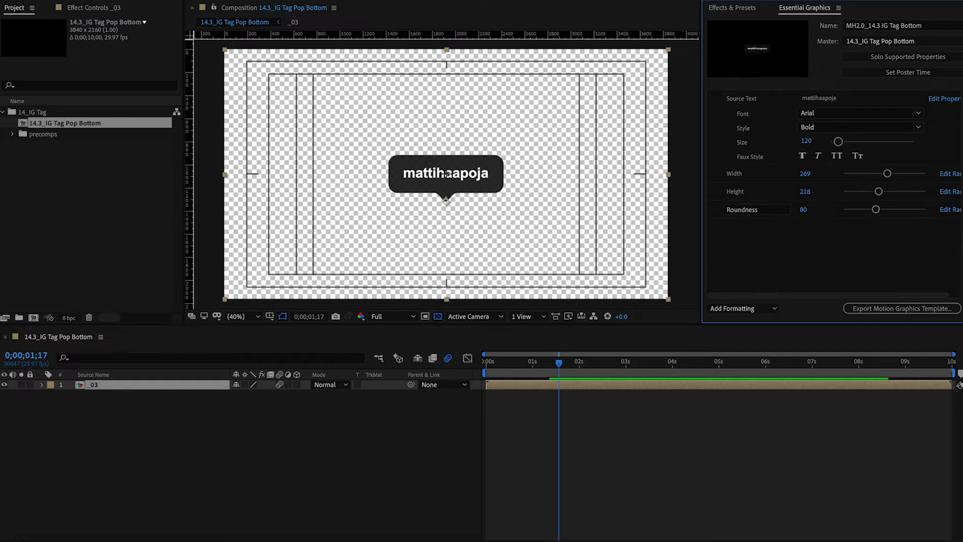
click(347, 0)
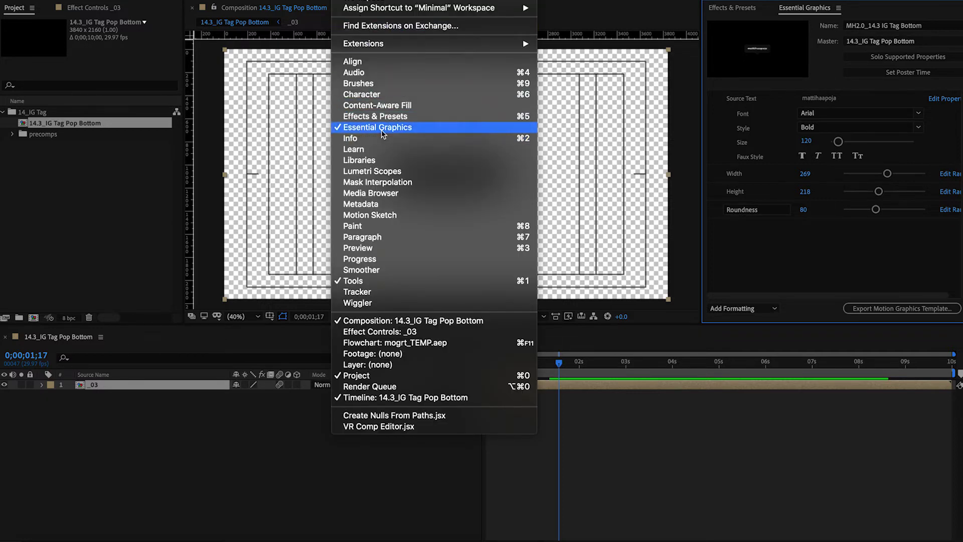
click(668, 433)
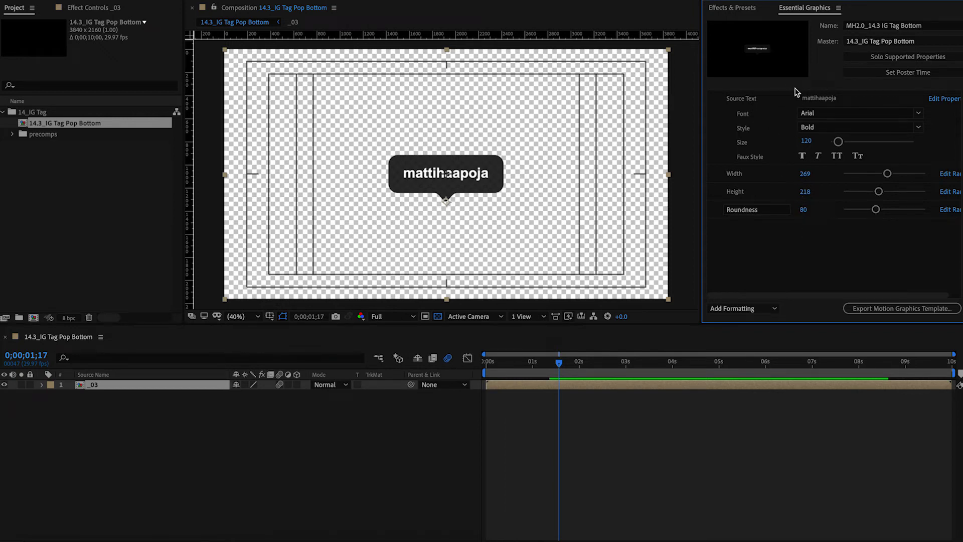
Open the _03 precomp and turn on Solo Supported Properties.
click(139, 409)
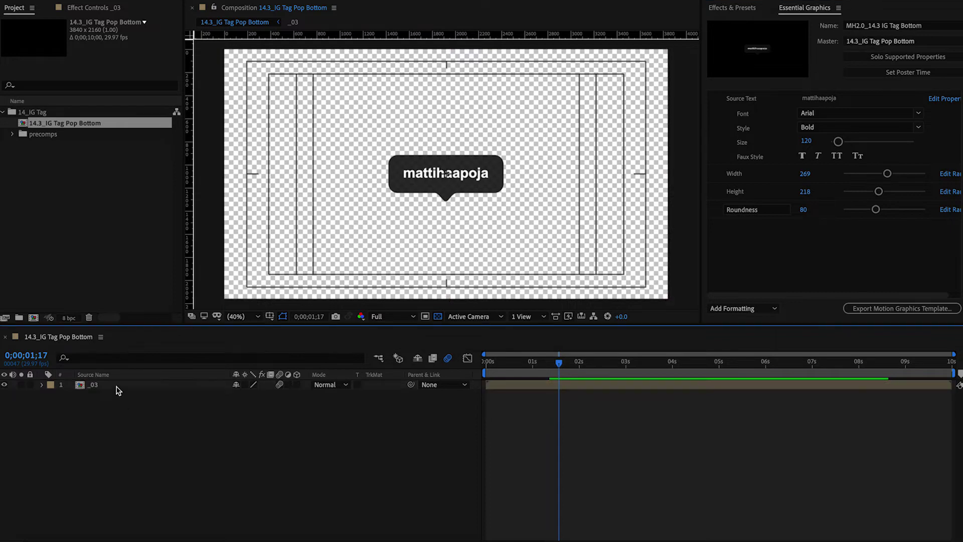
click(117, 390)
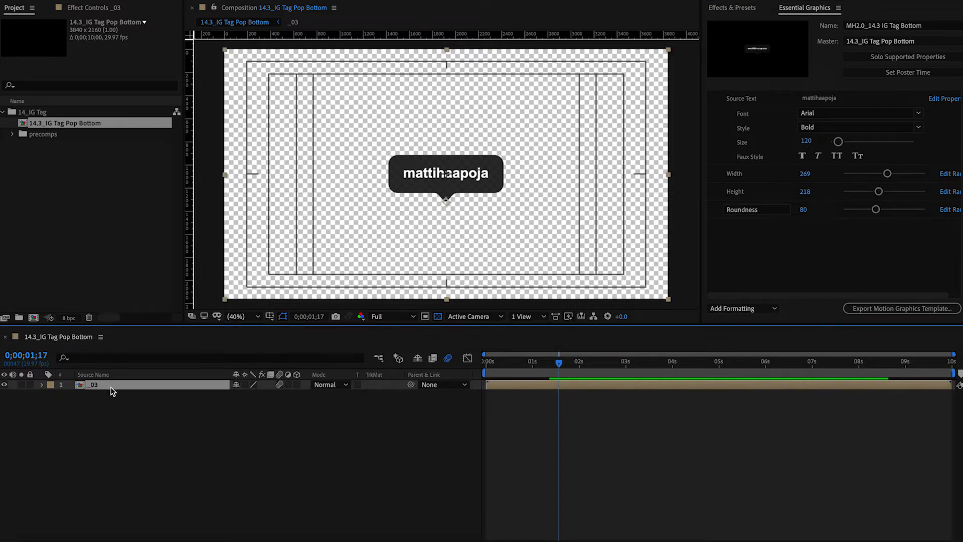
double_click(110, 386)
click(41, 405)
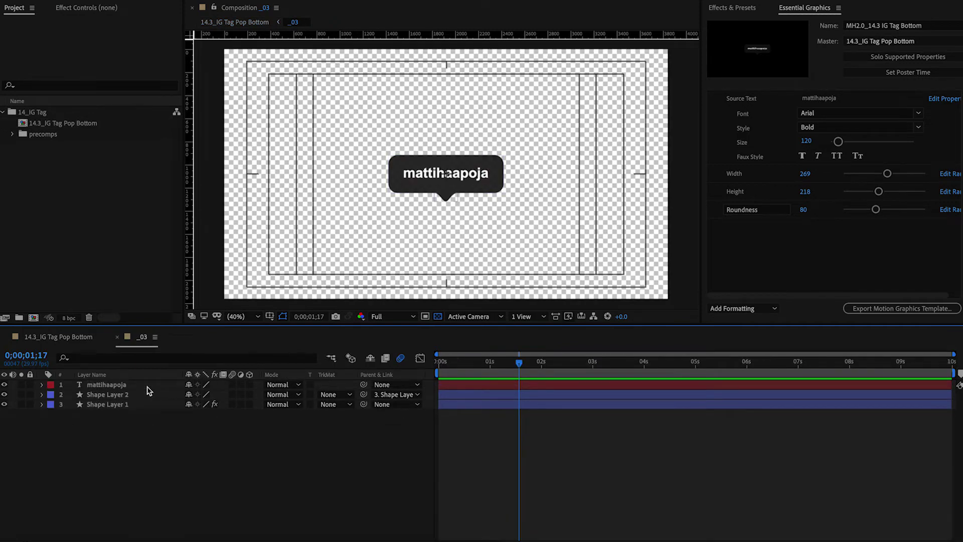
click(897, 62)
scroll(319, 520, down, 10)
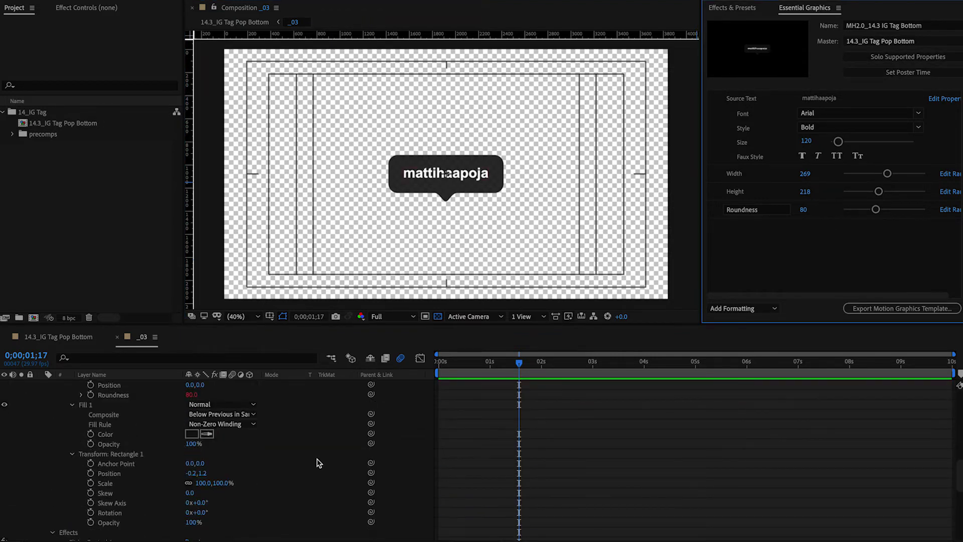
scroll(319, 462, up, 10)
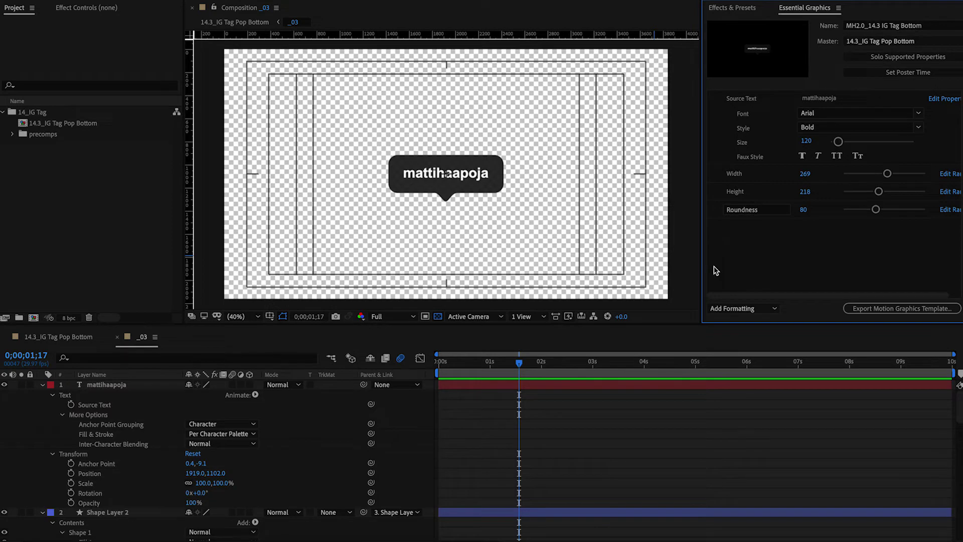
Select Shape Layer 2, the pointer triangle, and its Fill Color property.
click(191, 453)
scroll(183, 479, down, 3)
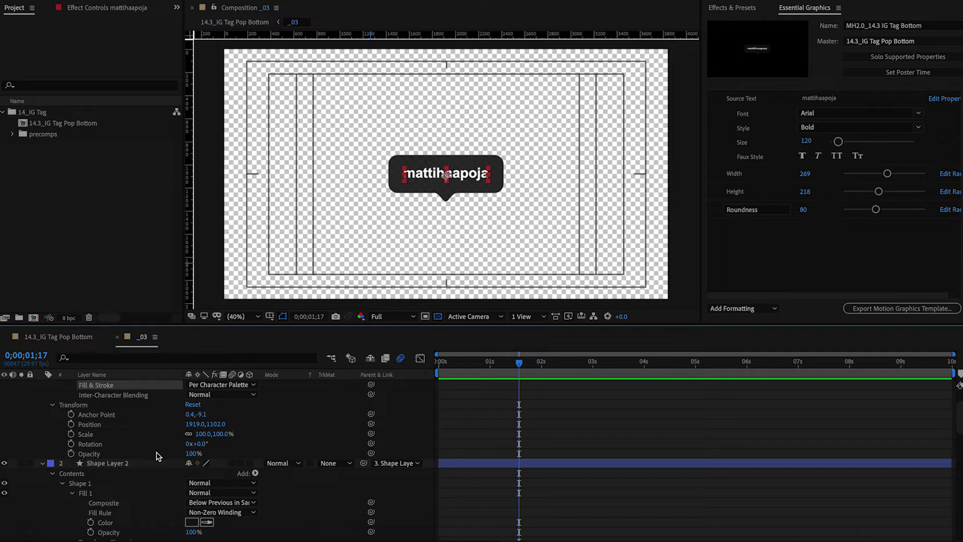
scroll(161, 458, down, 5)
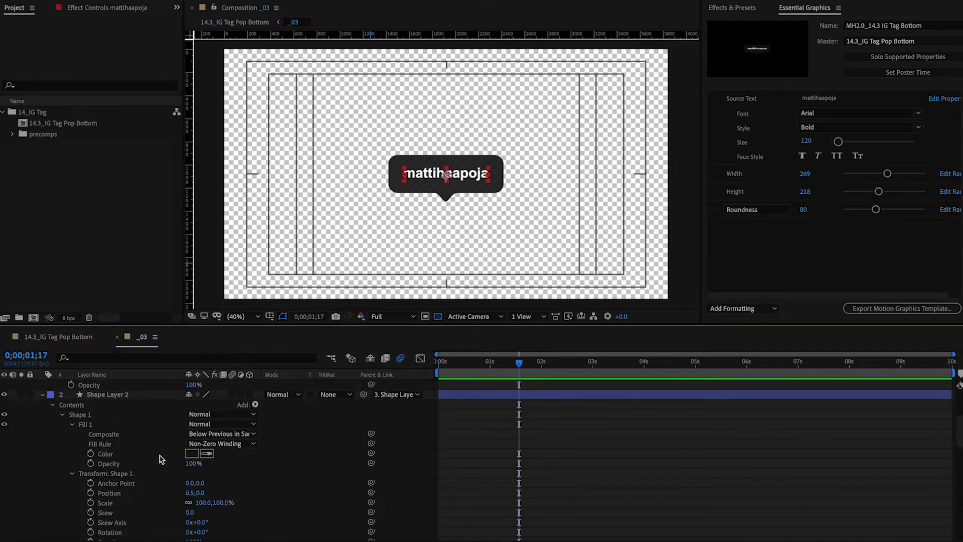
scroll(139, 453, up, 8)
scroll(141, 451, down, 6)
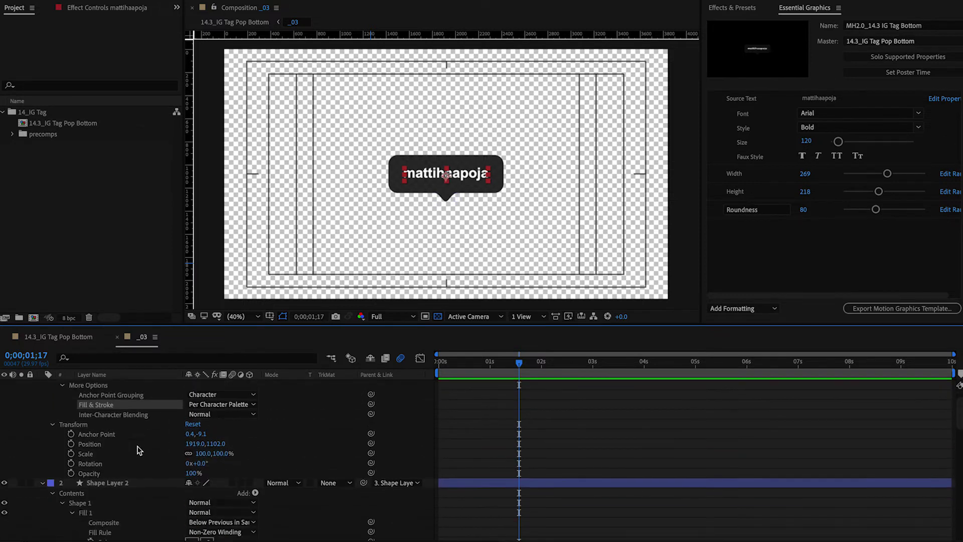
click(117, 434)
scroll(128, 450, down, 3)
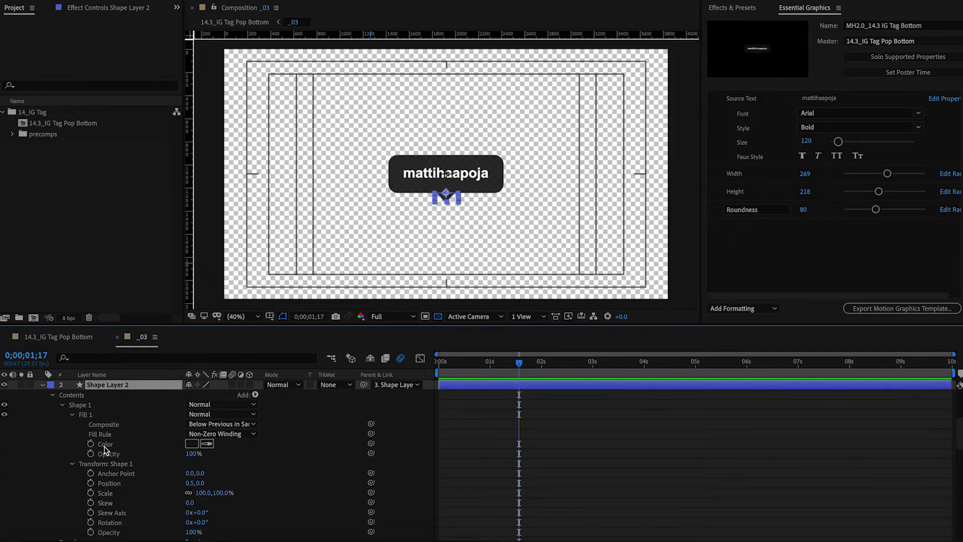
click(104, 447)
Try a dark red fill colour on Shape Layer 2's pointer.
click(191, 443)
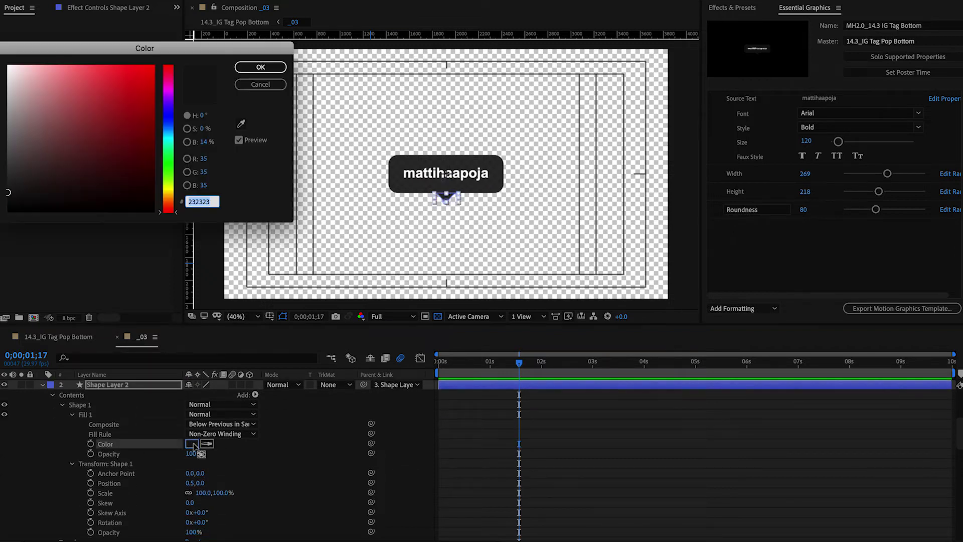
click(127, 97)
click(249, 69)
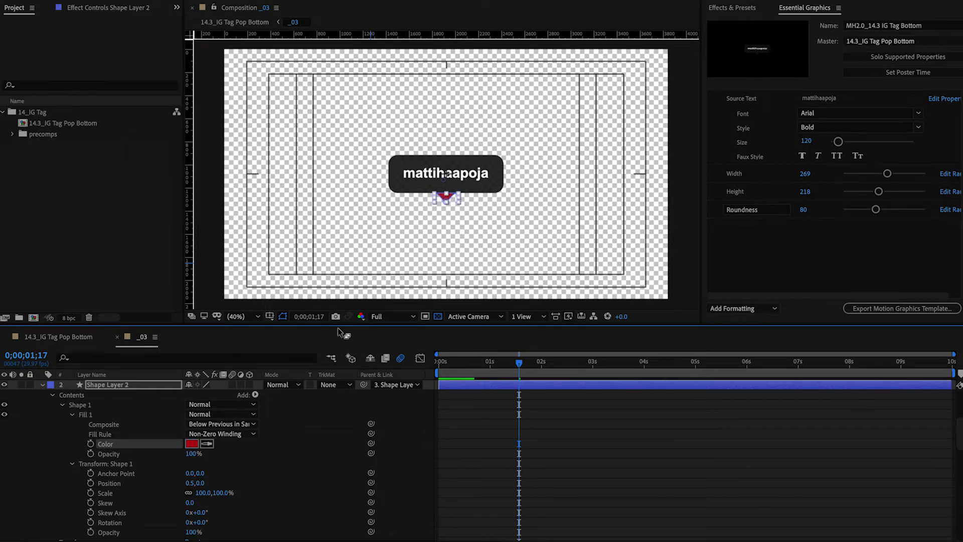
click(344, 422)
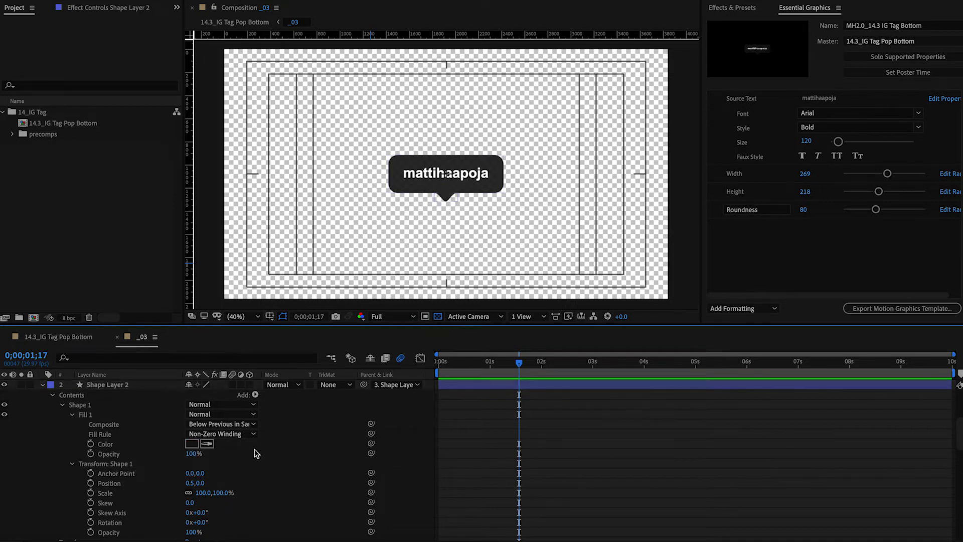
Try a red fill on Shape Layer 1's box, undo it, and select the box fill Color.
scroll(267, 527, down, 4)
scroll(267, 471, down, 4)
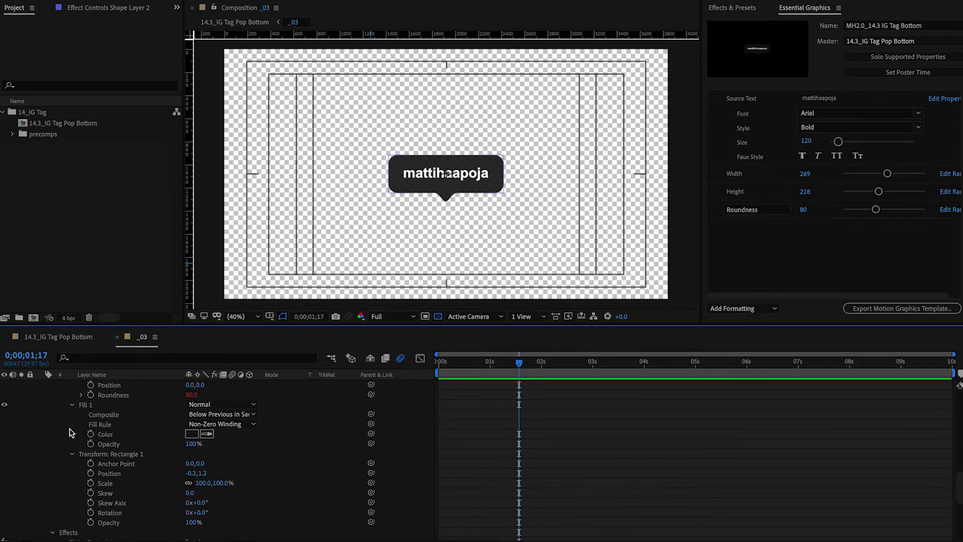
click(105, 433)
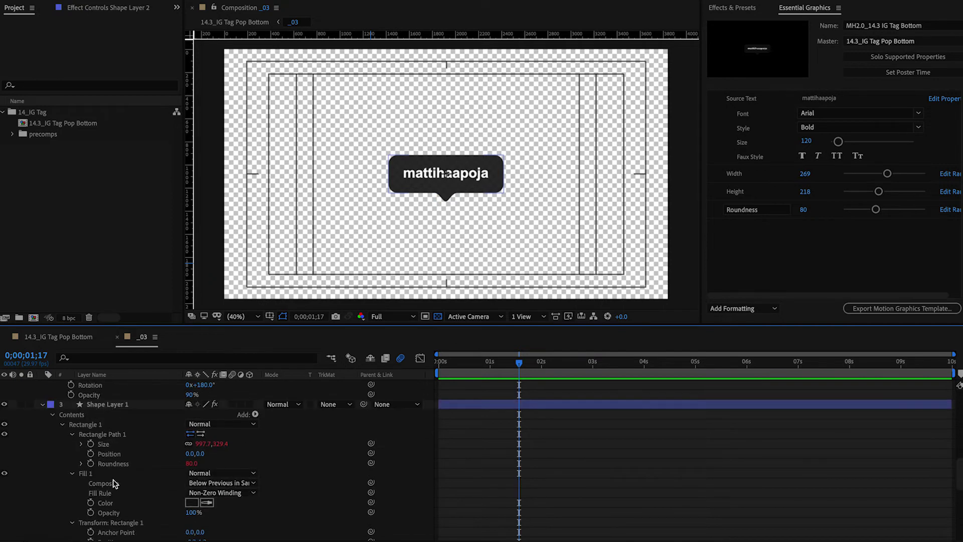
click(106, 503)
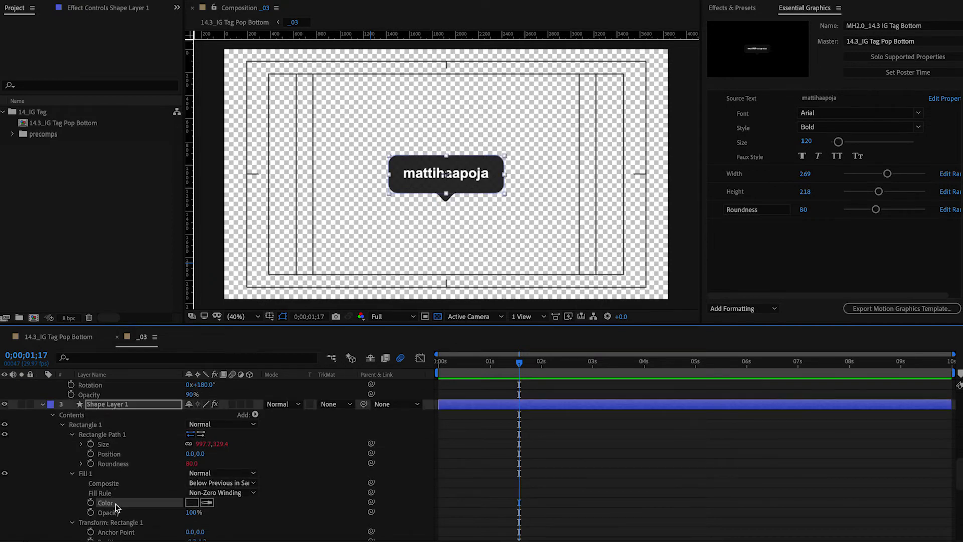
click(192, 502)
click(139, 102)
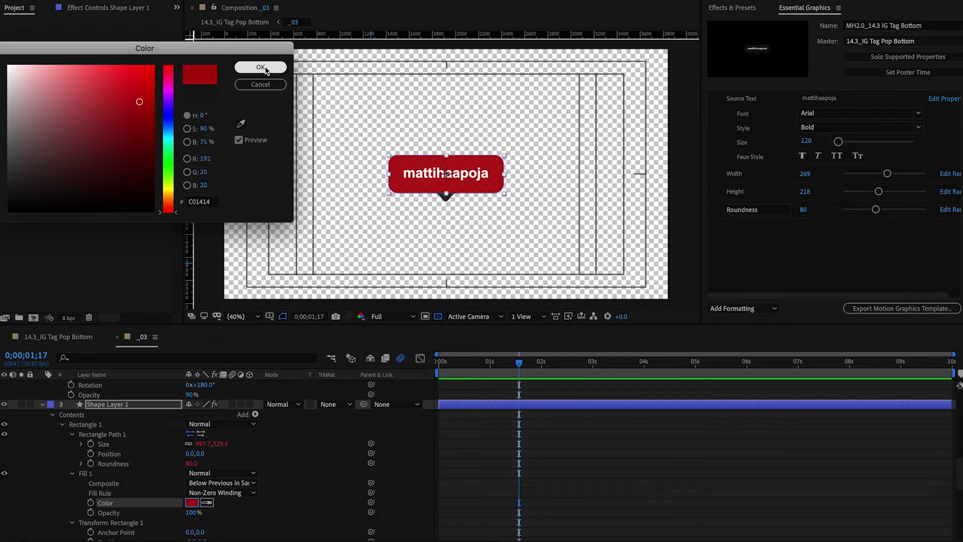
click(261, 67)
click(354, 448)
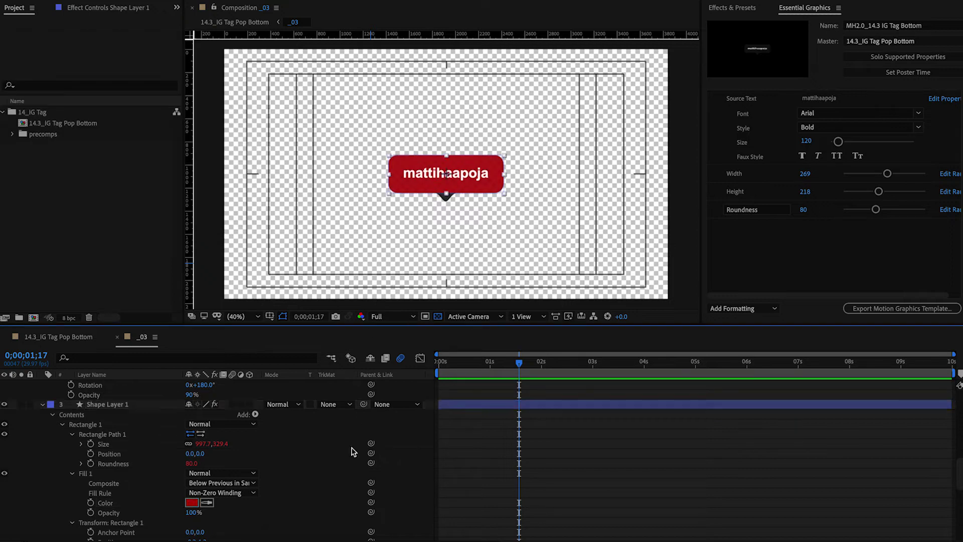
key(ctrl+z)
click(293, 459)
scroll(293, 459, up, 2)
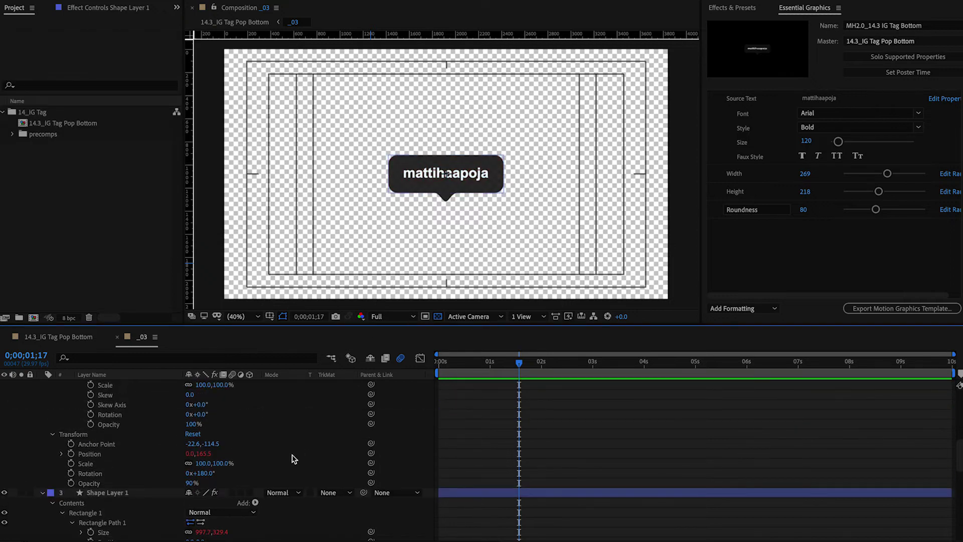
scroll(293, 460, down, 5)
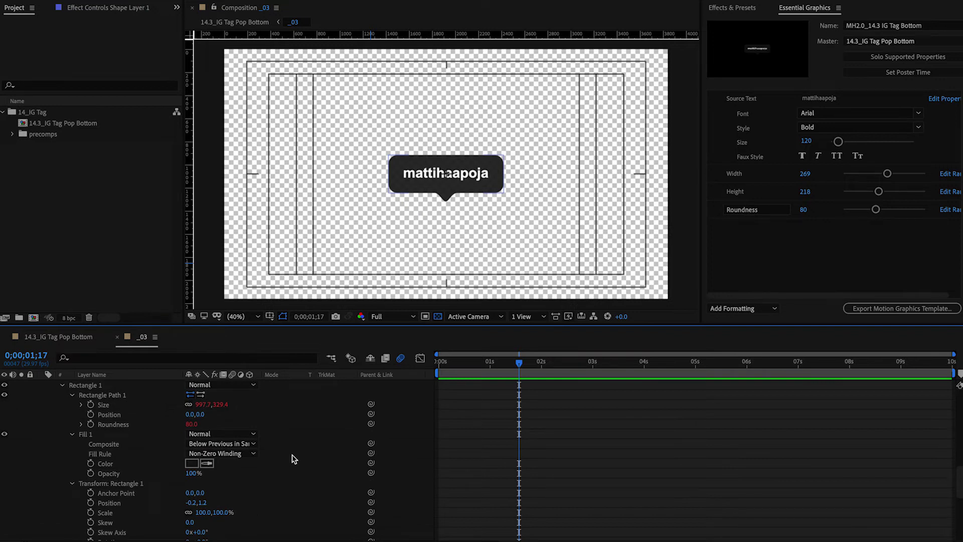
click(111, 465)
Add the box fill colour to the template as a property named Main Box Color.
scroll(111, 468, up, 2)
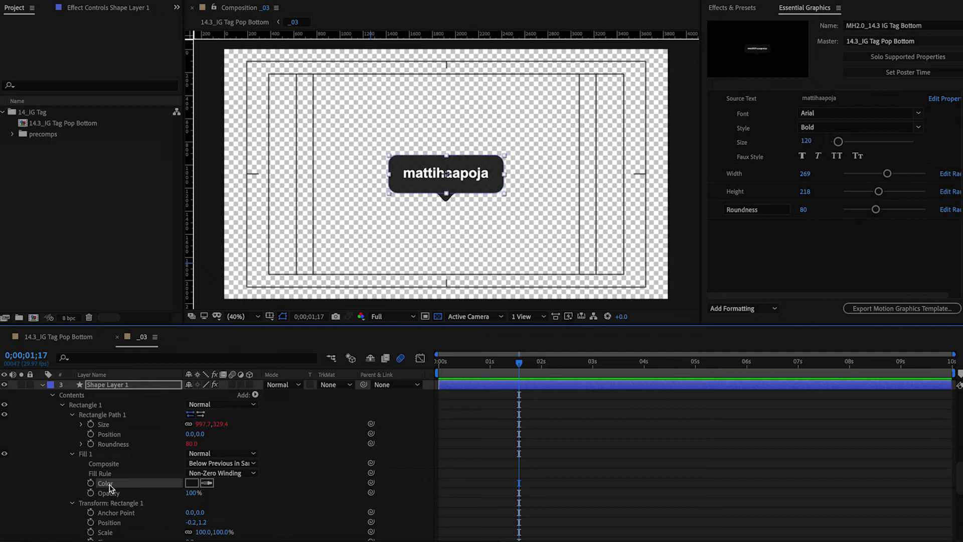
drag(109, 484, 770, 249)
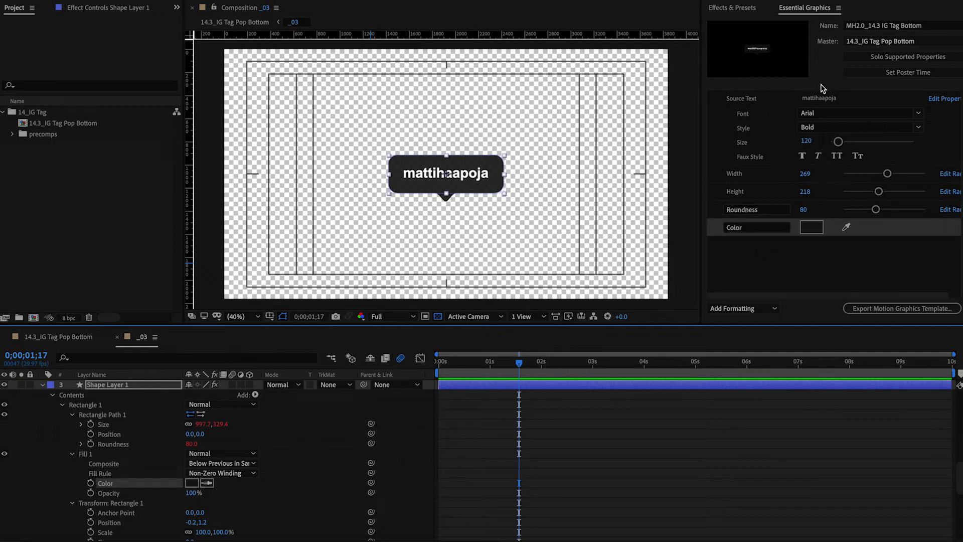
click(751, 233)
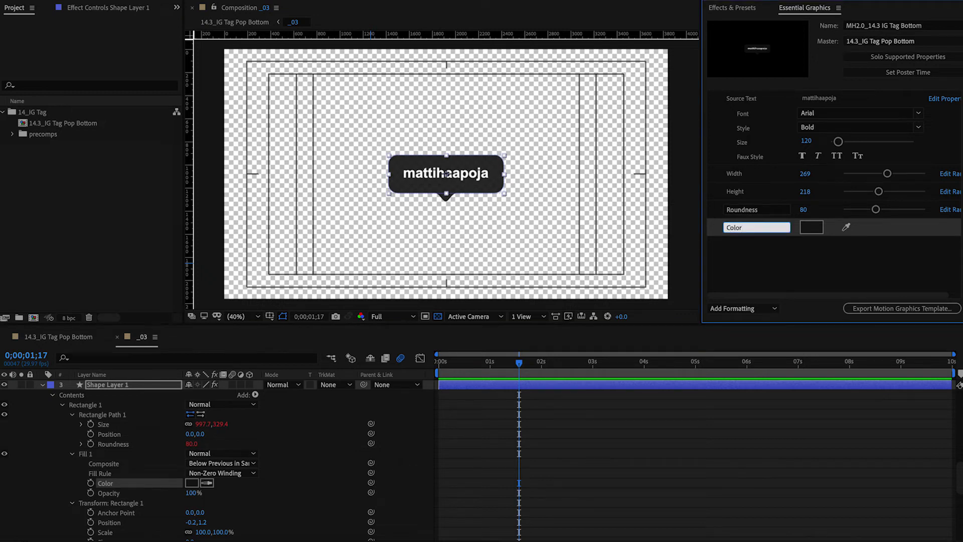
text(Main Box)
key(Return)
Add the pointer fill colour to the template as a property named Pointer Color.
scroll(249, 435, up, 5)
scroll(249, 434, up, 5)
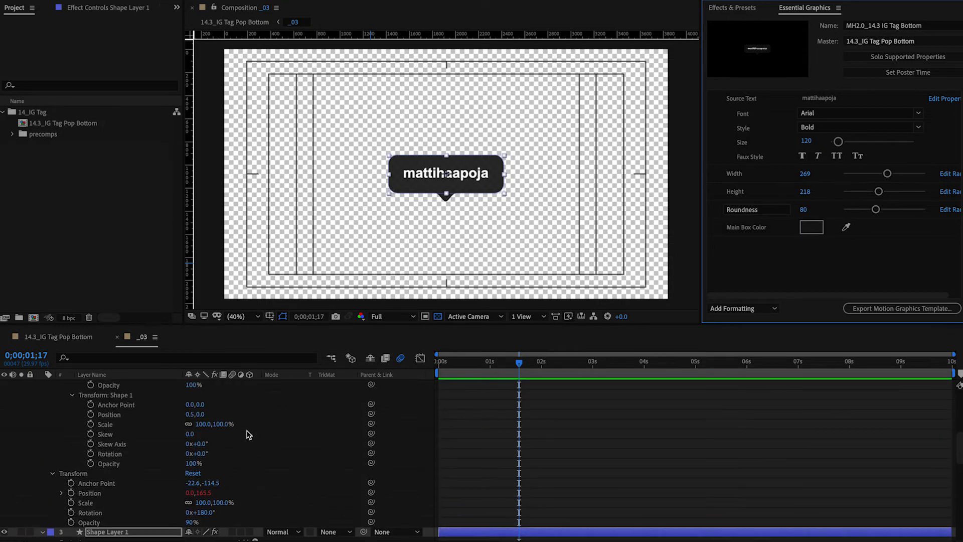
click(106, 464)
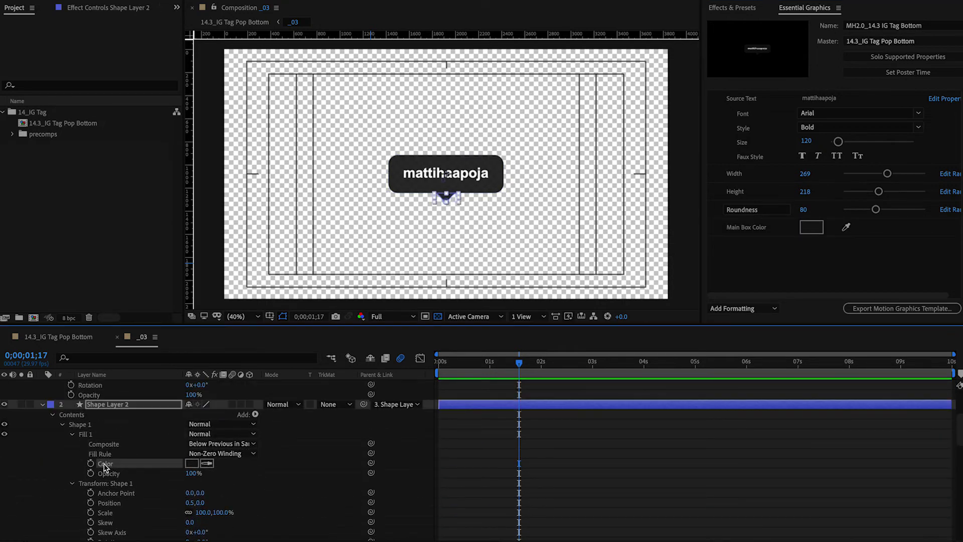
drag(105, 464, 753, 246)
click(727, 245)
text(Pointe)
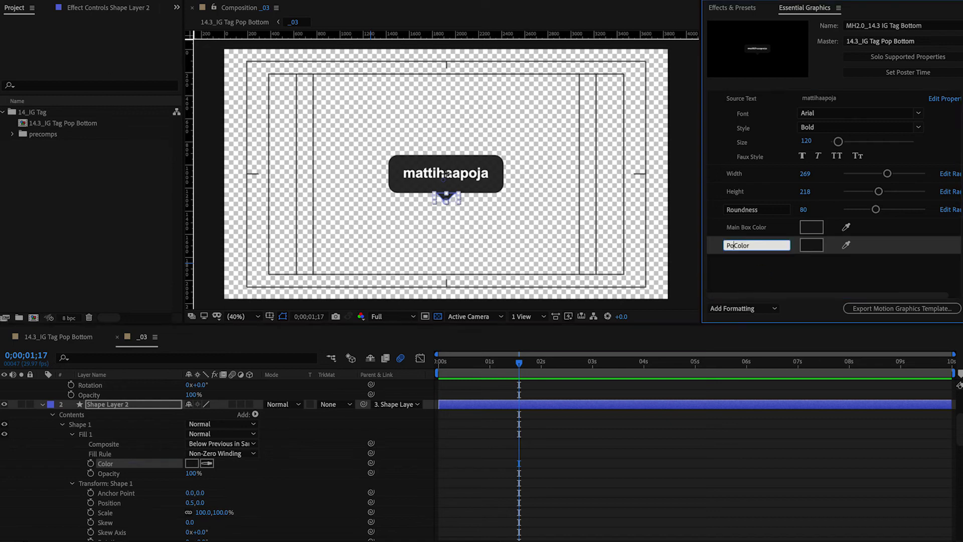
text(r)
key(Return)
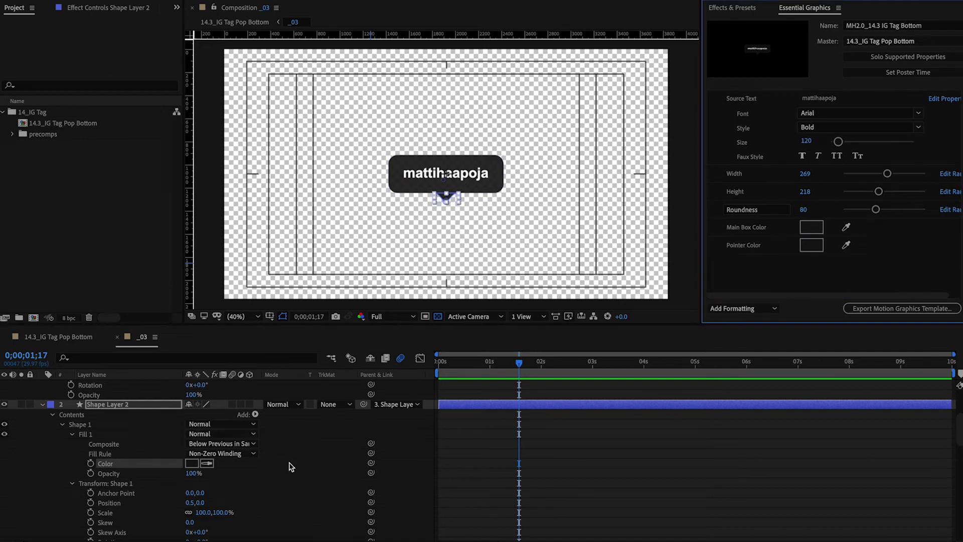
scroll(301, 465, up, 5)
click(94, 405)
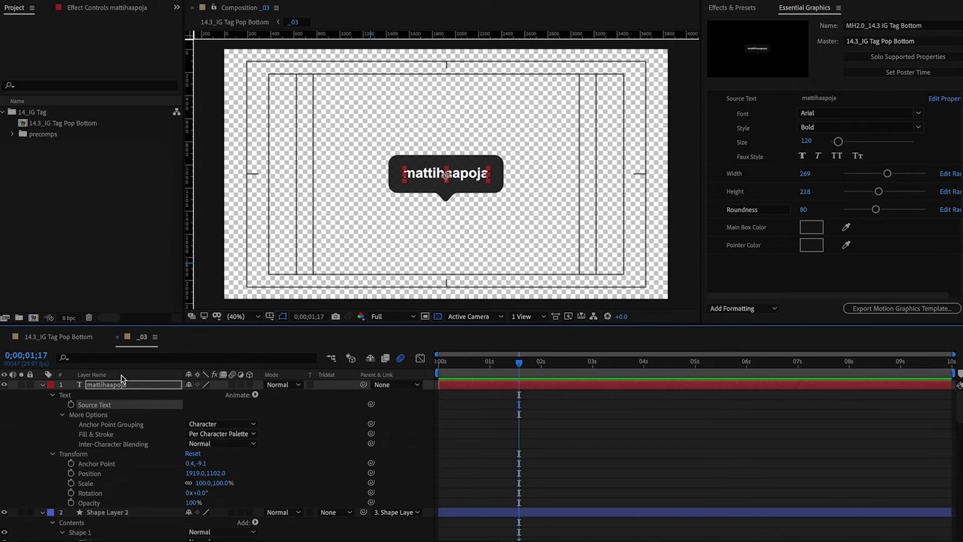
Apply the Generate > Fill effect to the name text layer.
click(805, 11)
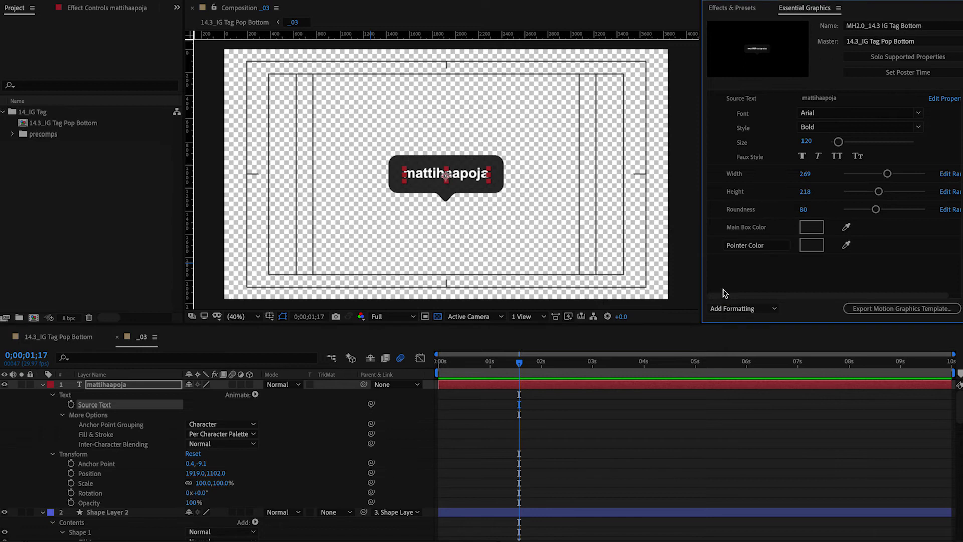
click(741, 9)
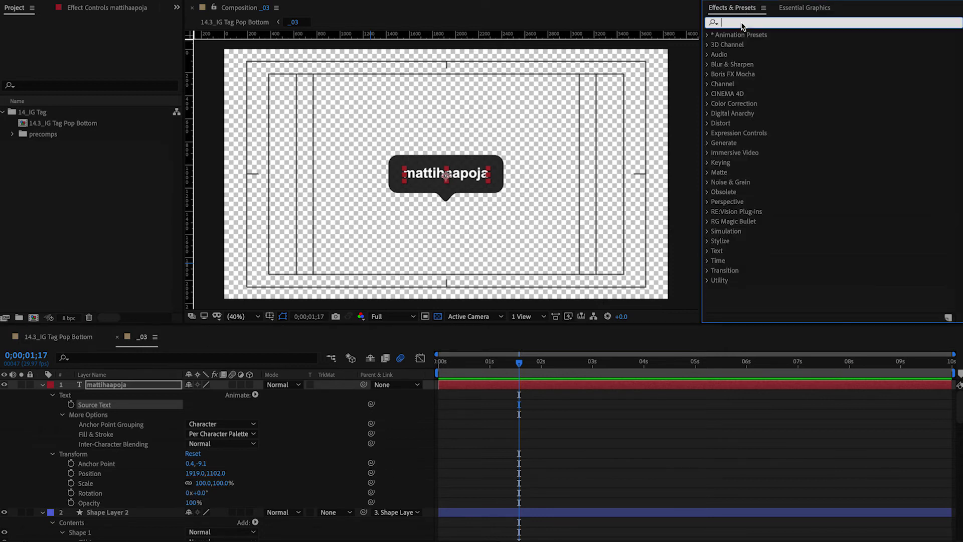
text(fill)
click(747, 104)
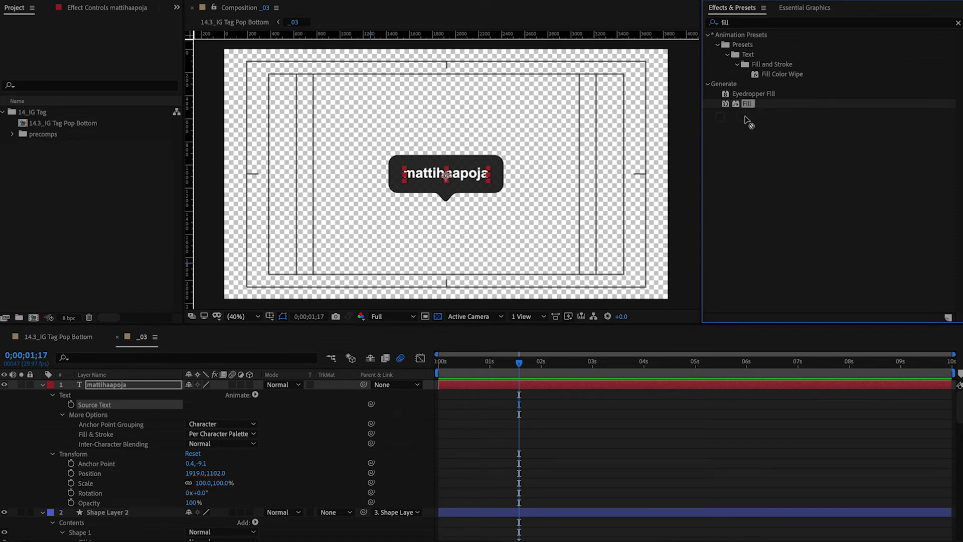
drag(748, 122, 291, 375)
drag(137, 380, 127, 384)
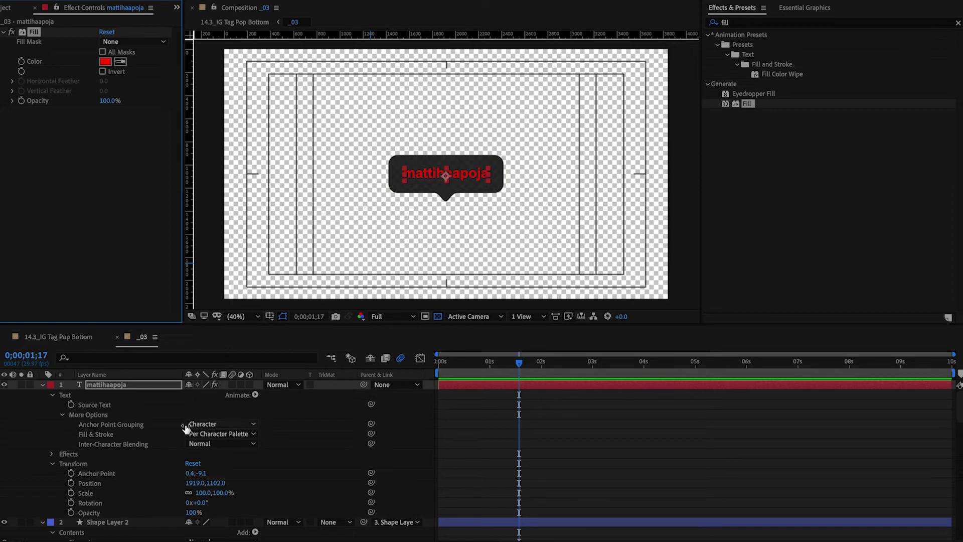
Change the Fill effect's colour from red to off-white EFEFEF.
click(52, 453)
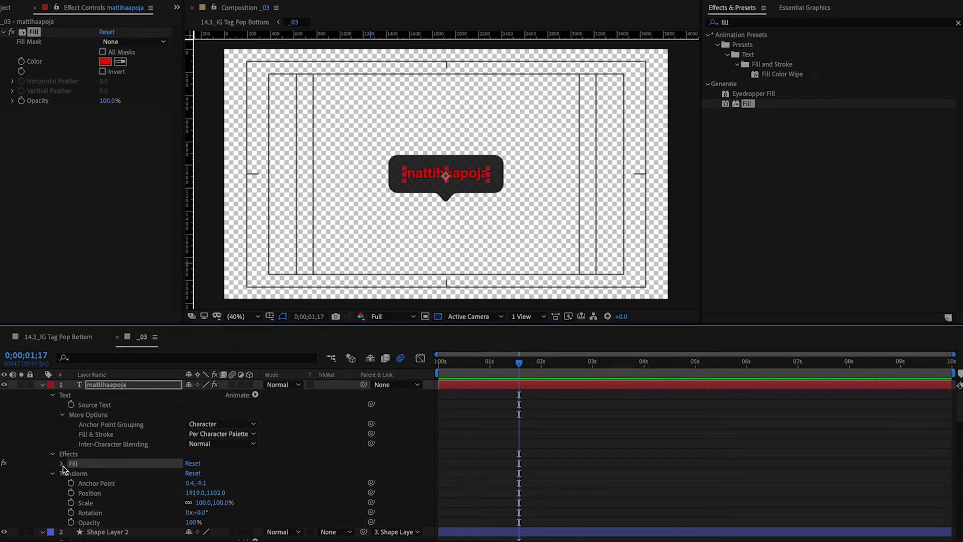
click(61, 463)
scroll(150, 474, down, 1)
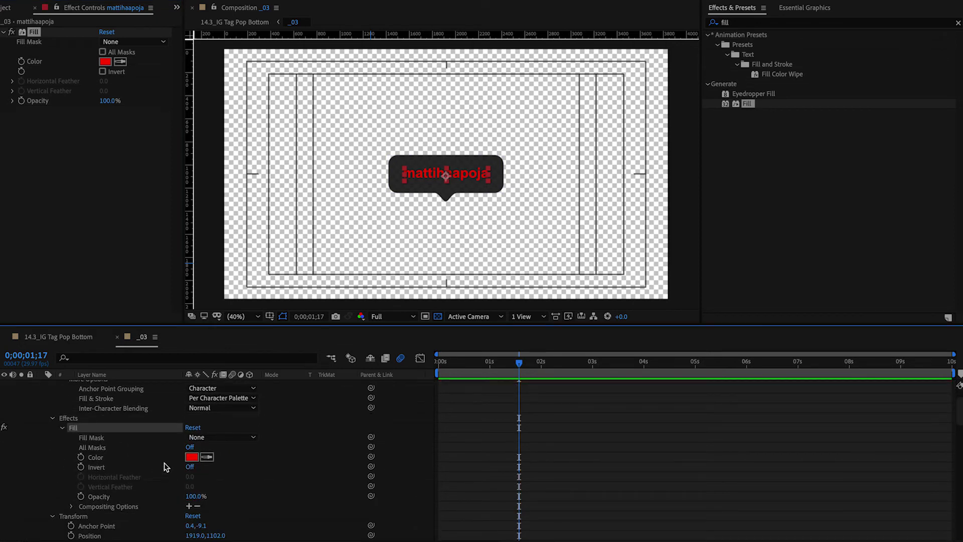
click(192, 459)
drag(53, 90, 8, 65)
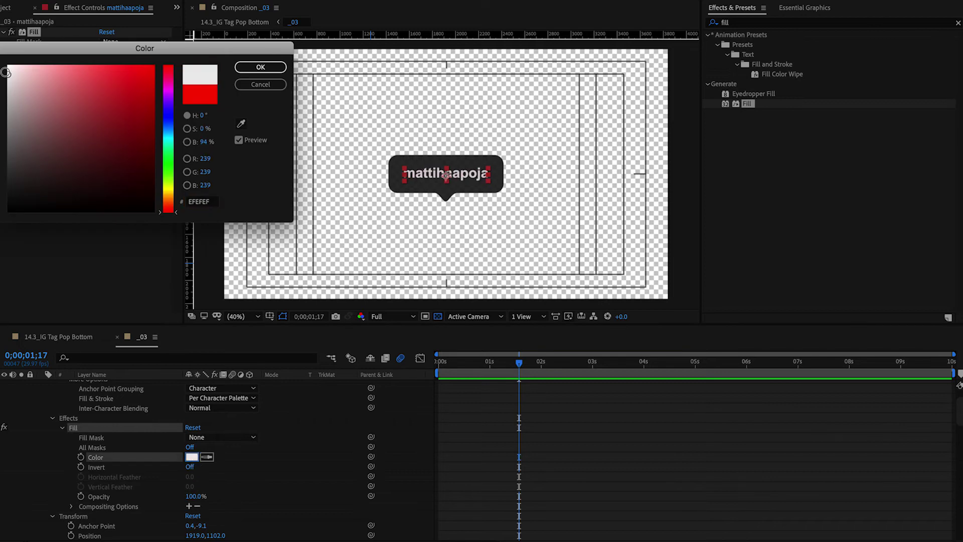
click(260, 66)
click(814, 9)
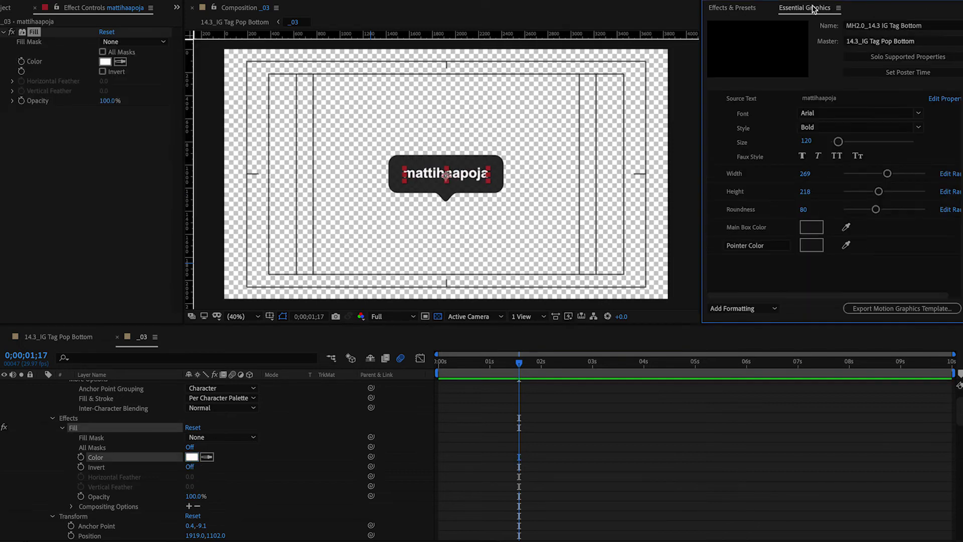
Add the Fill effect's Color to the template as a property named Text Color.
drag(95, 458, 754, 169)
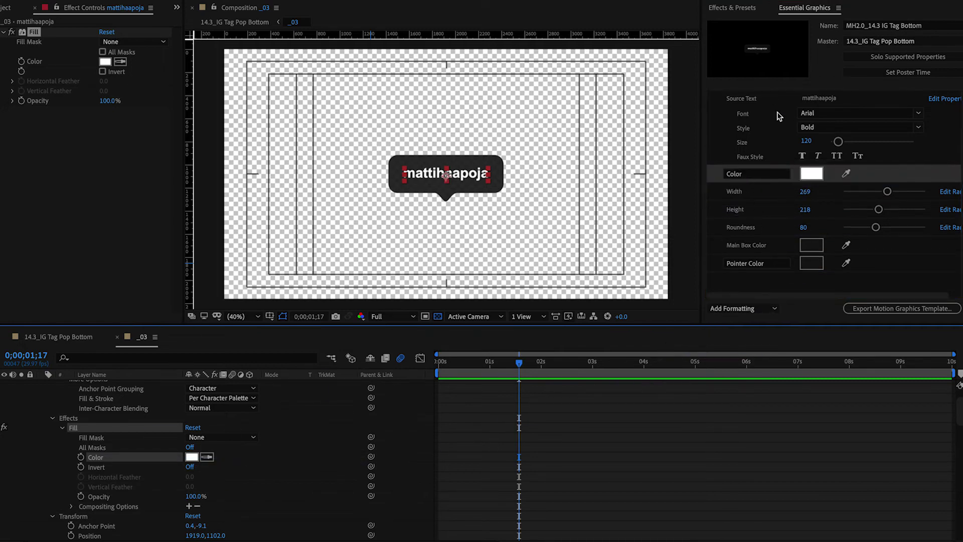
click(729, 175)
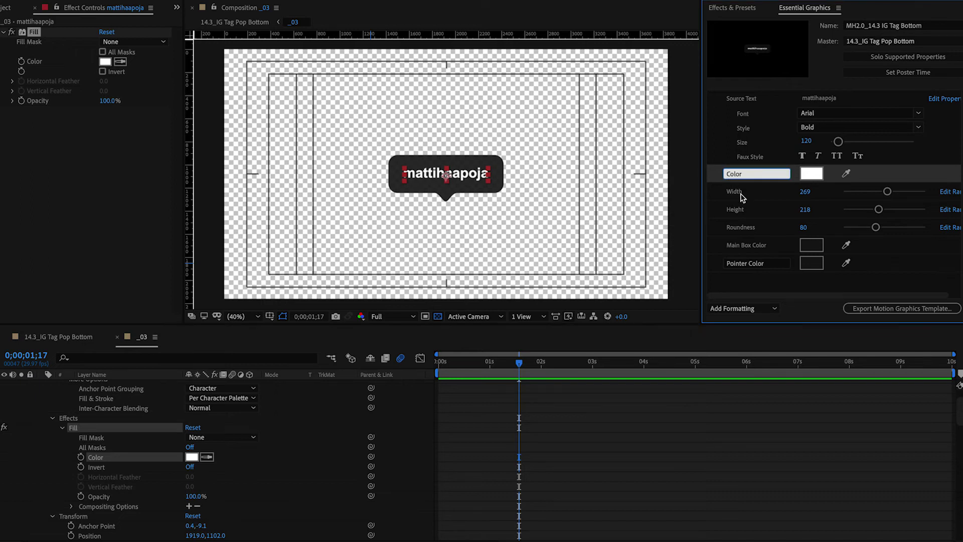
key(Return)
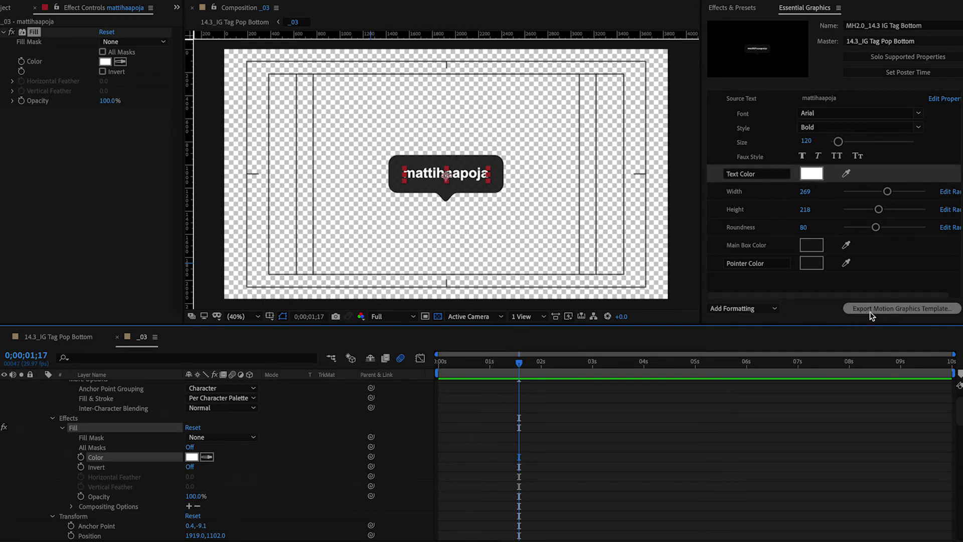
Export the template as a Motion Graphics Template to Local Templates Folder, overwriting the old file.
click(885, 311)
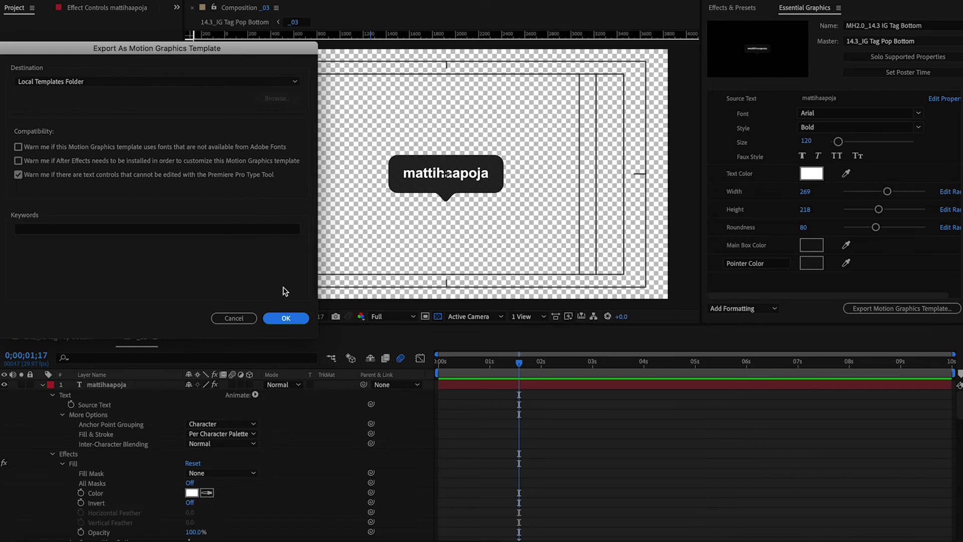
click(285, 319)
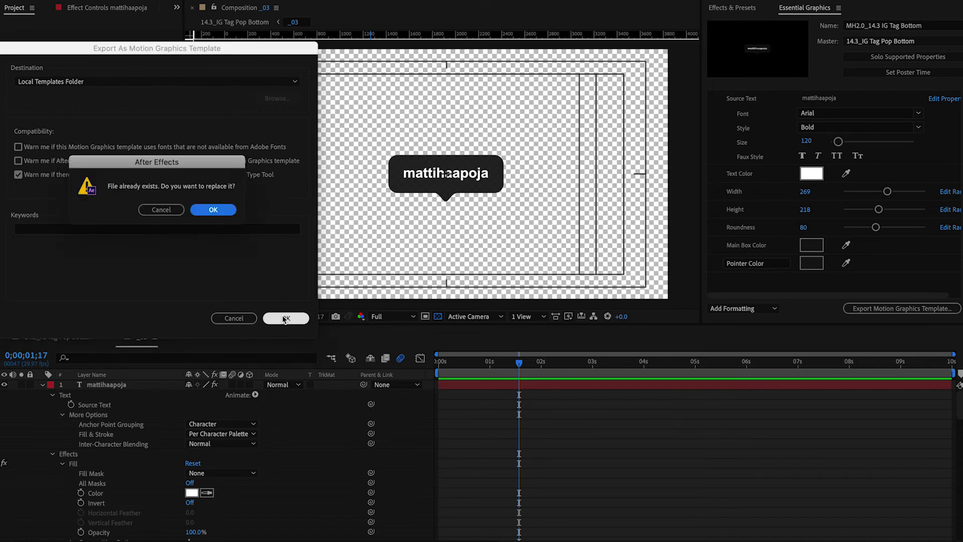
click(223, 211)
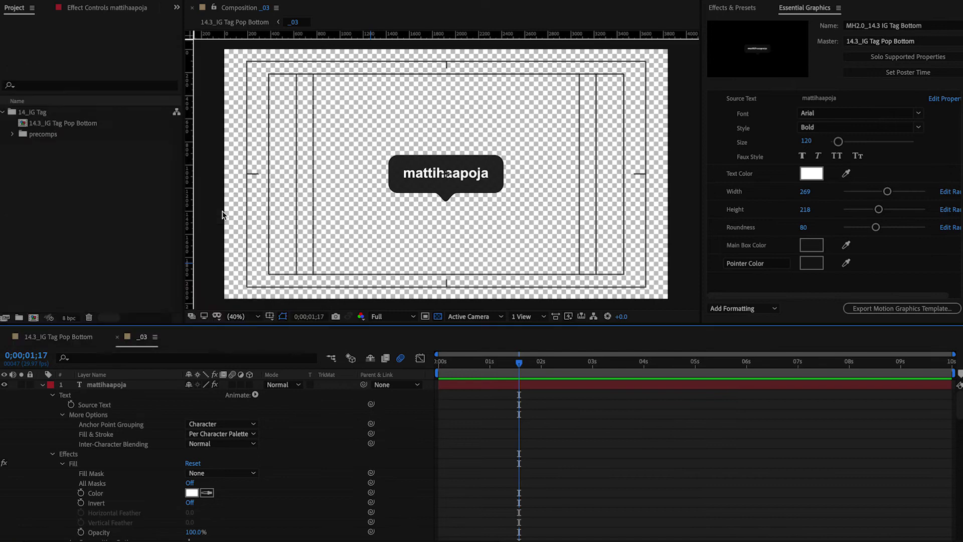
Replace the old tag on V2 with the updated MH2.0_14.3 IG Tag Bottom graphic.
key(super+Tab)
key(super+Tab)
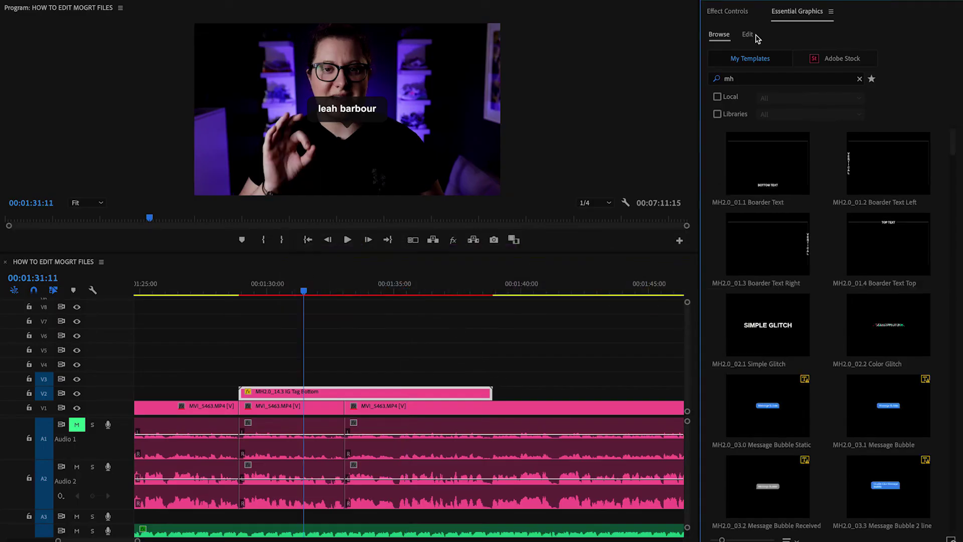
click(751, 35)
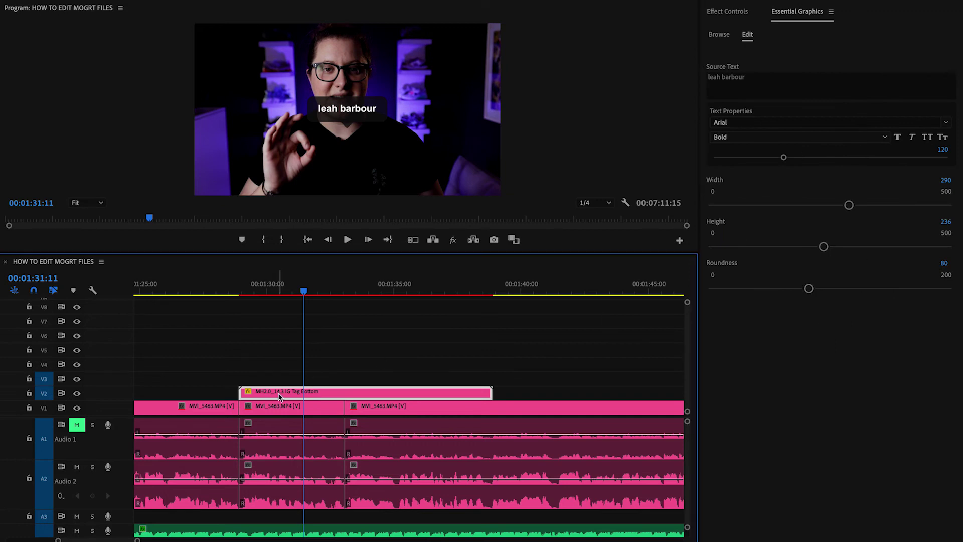
key(Delete)
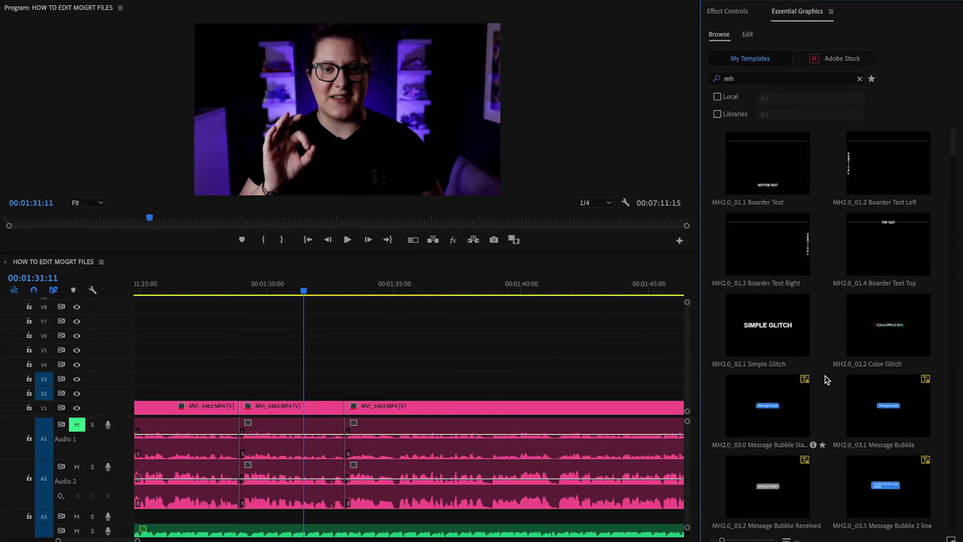
scroll(952, 303, down, 10)
drag(767, 330, 239, 397)
click(370, 391)
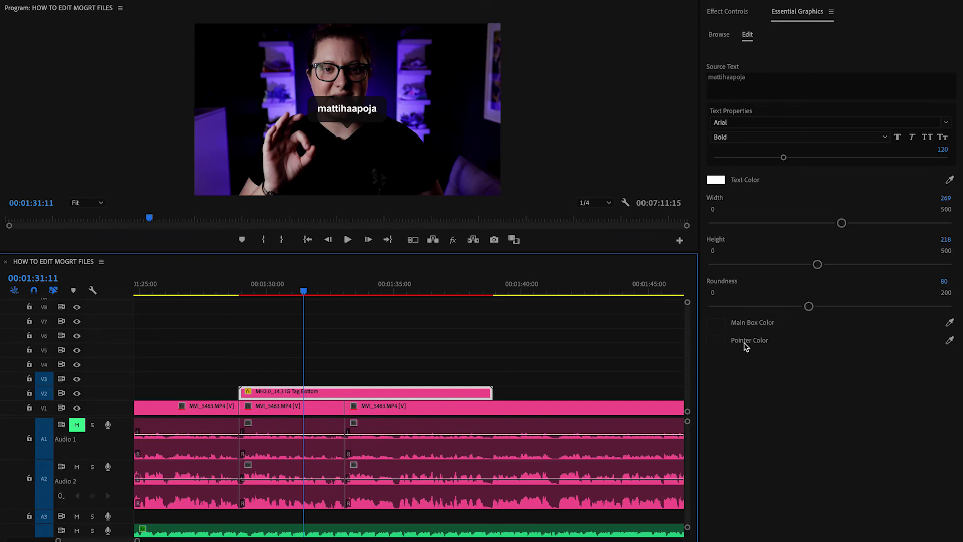
Set the tag's Main Box and Pointer colours to red and its text colour to black.
click(722, 324)
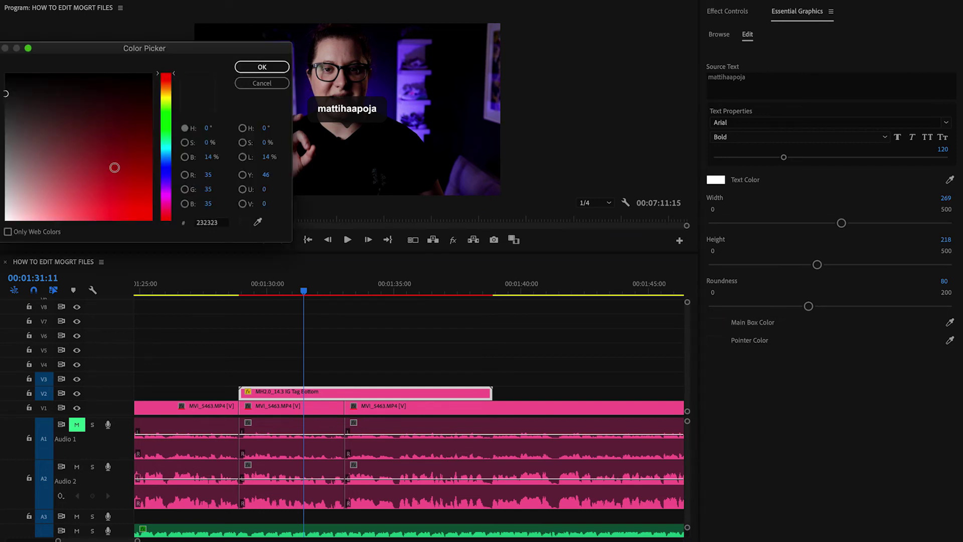
drag(148, 216, 161, 238)
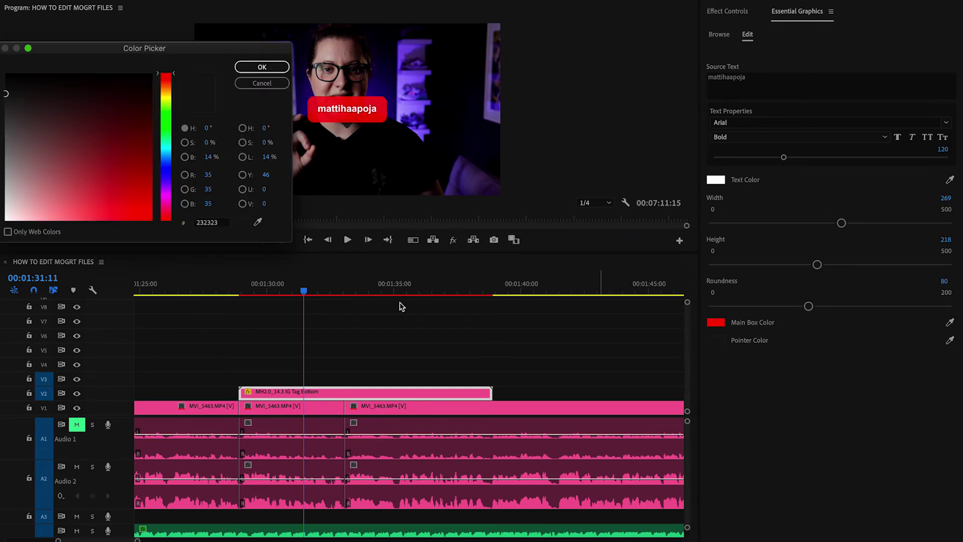
drag(100, 223, 171, 236)
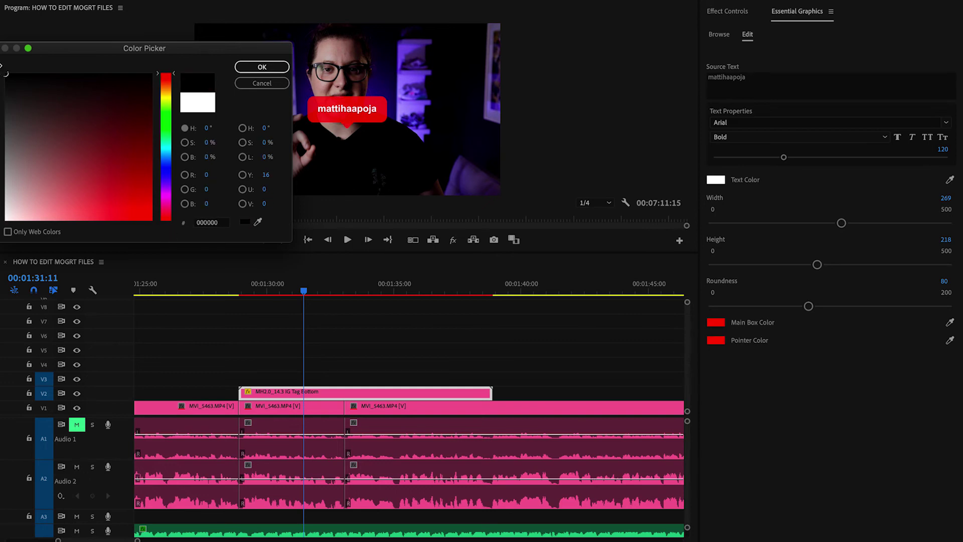
click(241, 68)
click(450, 340)
click(368, 396)
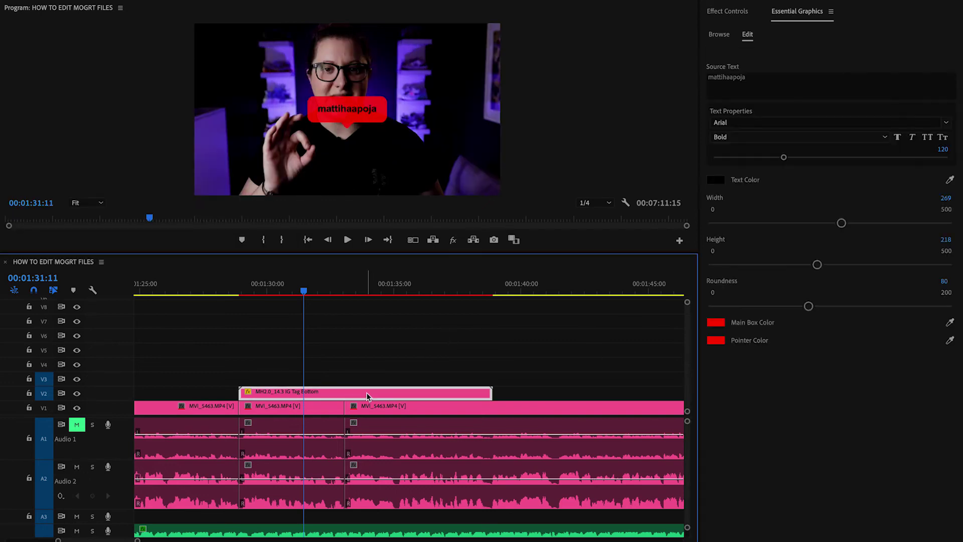